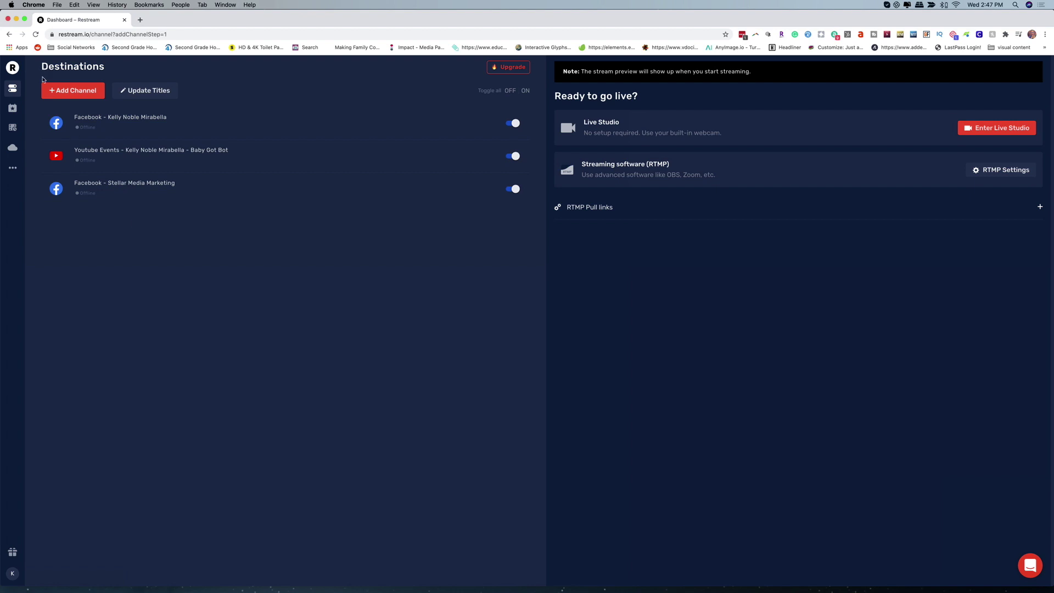
Add the Baby Got Bot ManyChat Facebook group as a Facebook Live destination, then disable the first Facebook channel
click(75, 91)
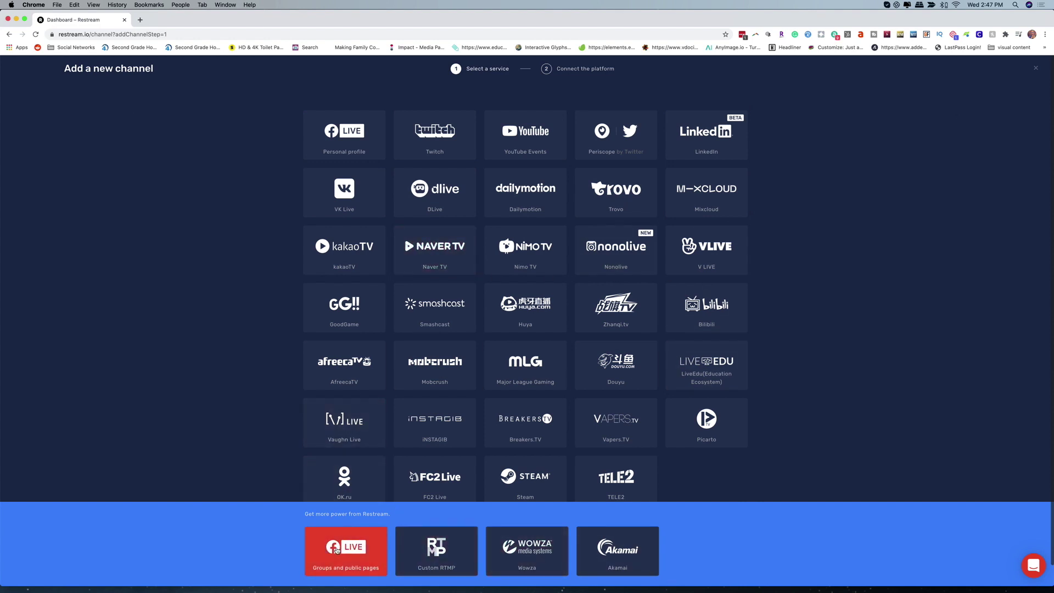
click(336, 570)
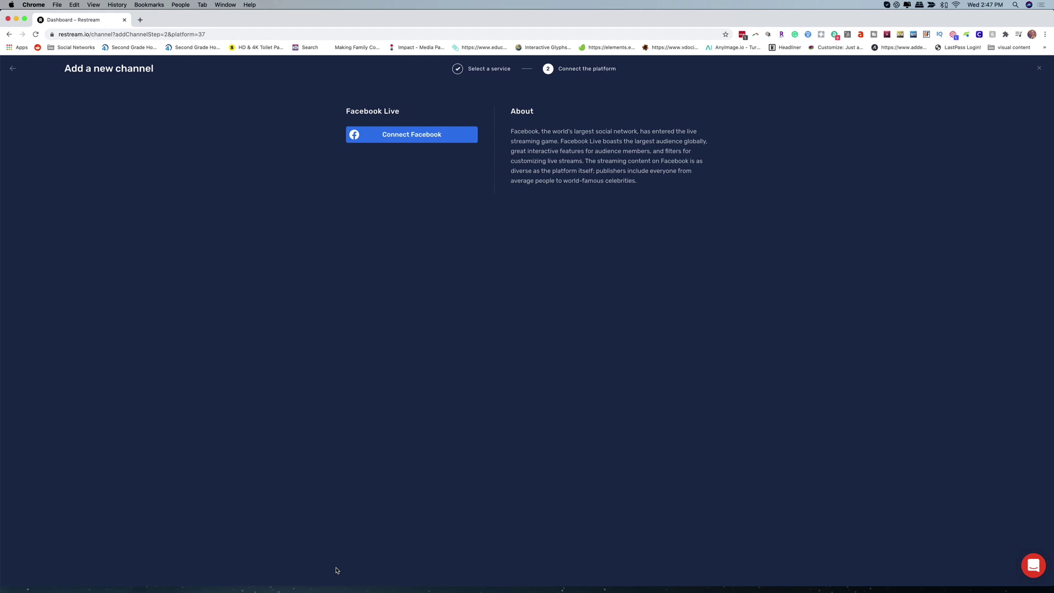
click(419, 136)
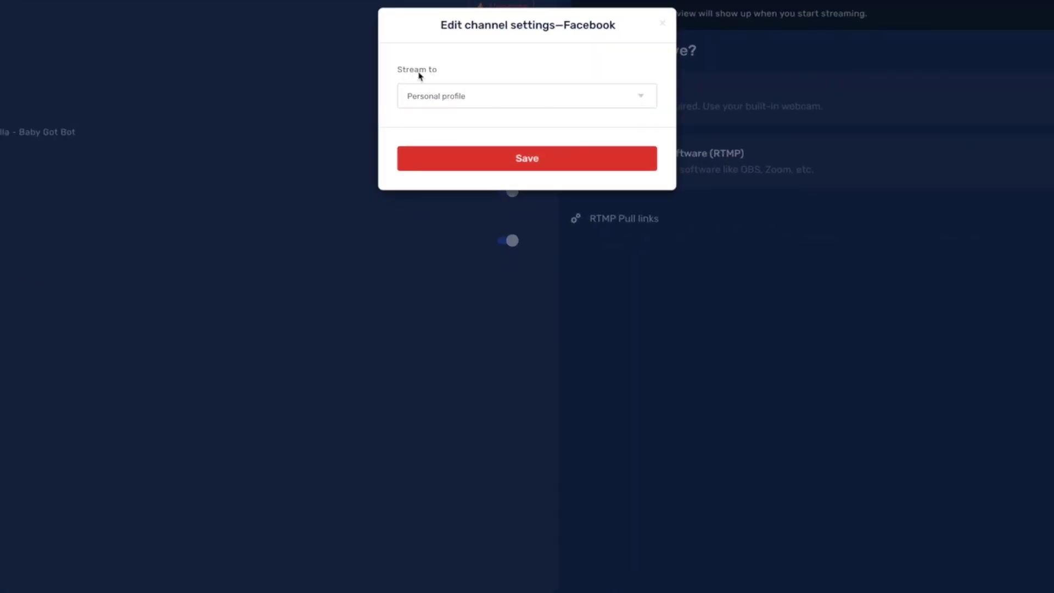
click(421, 98)
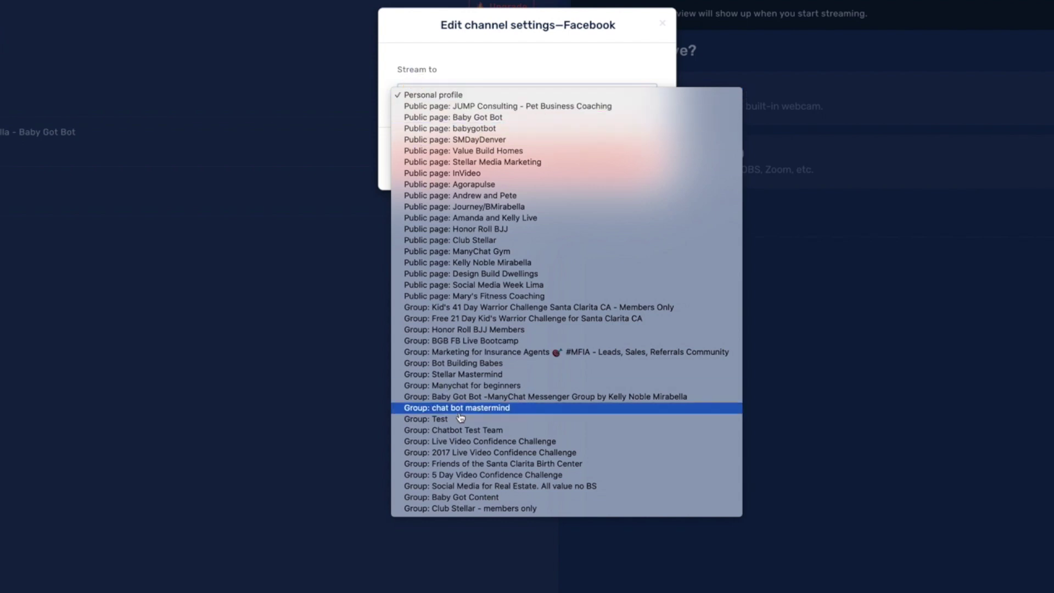
click(420, 398)
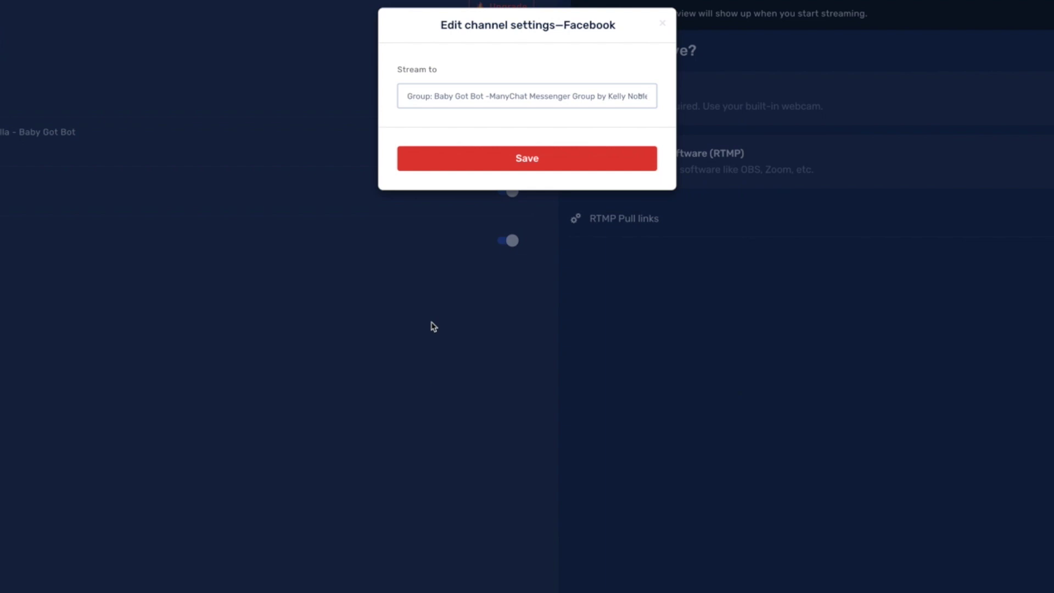
click(527, 161)
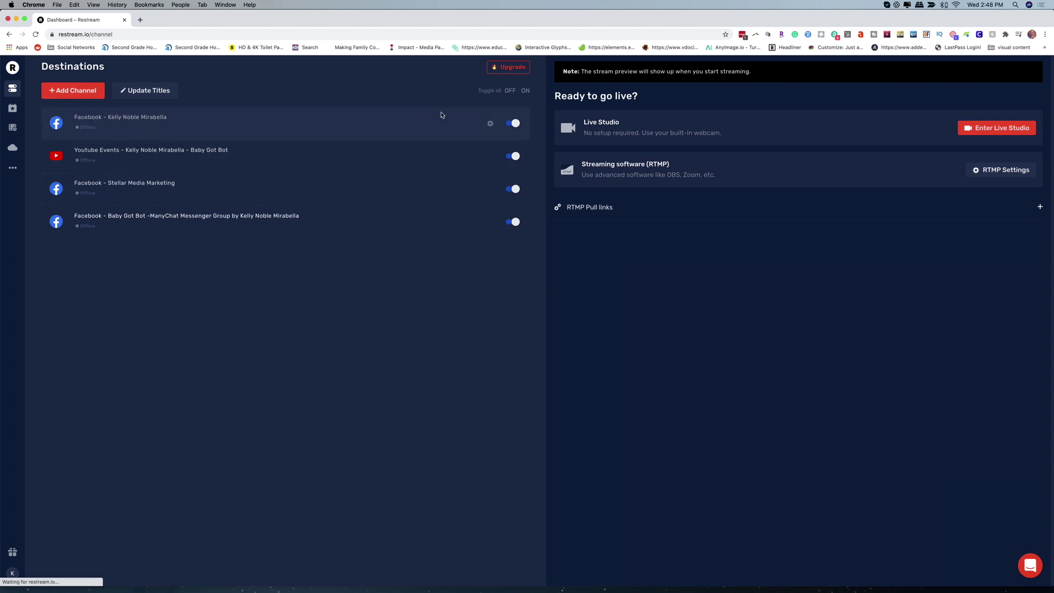
click(512, 123)
Switch off the Baby Got Bot group destination, keep Stellar Media Marketing enabled, and open Update Titles
click(101, 189)
click(512, 189)
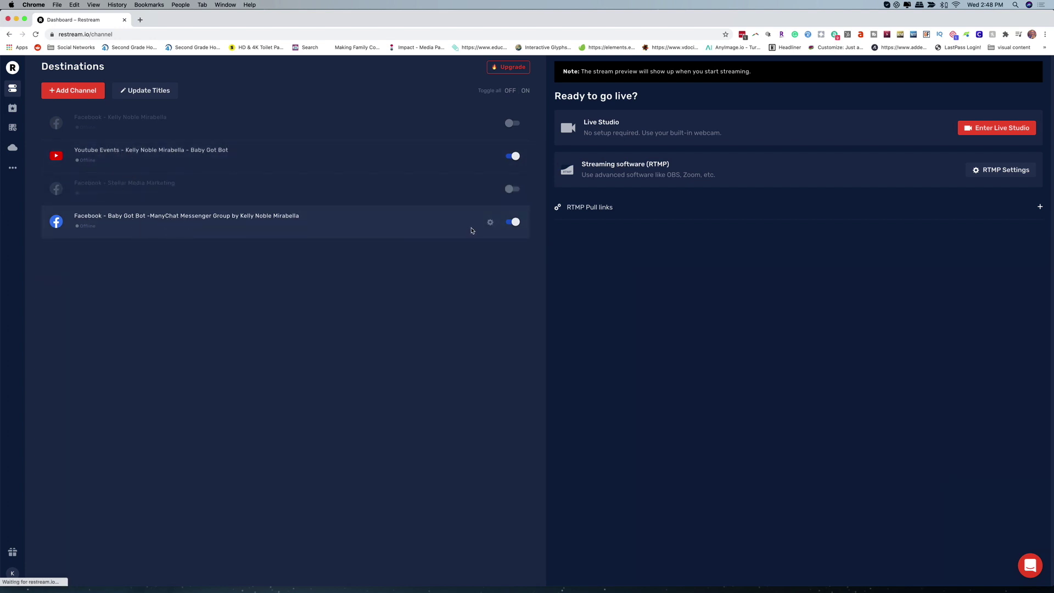
click(512, 222)
click(512, 189)
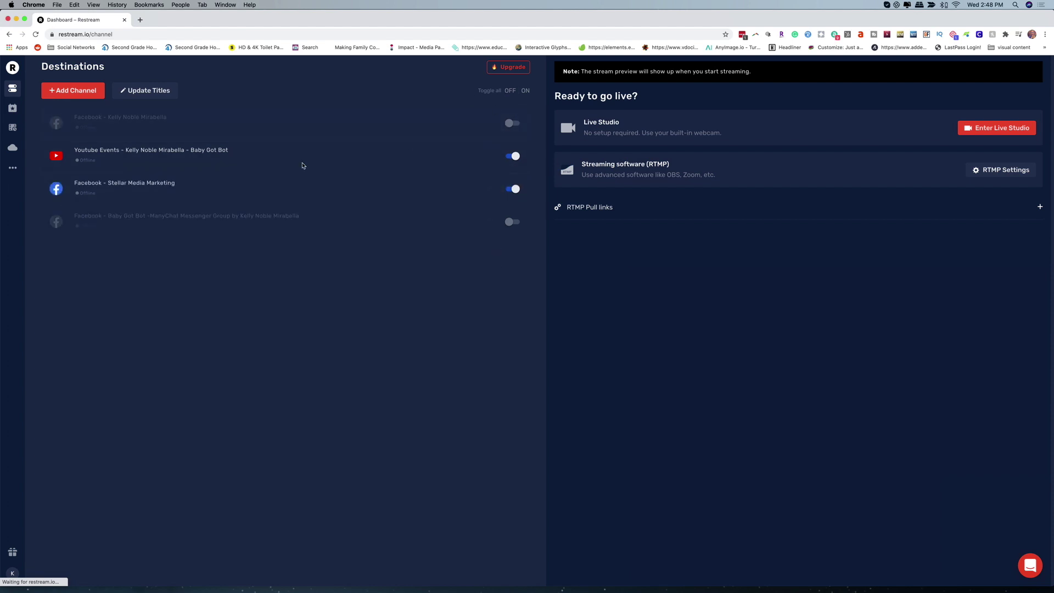
click(145, 94)
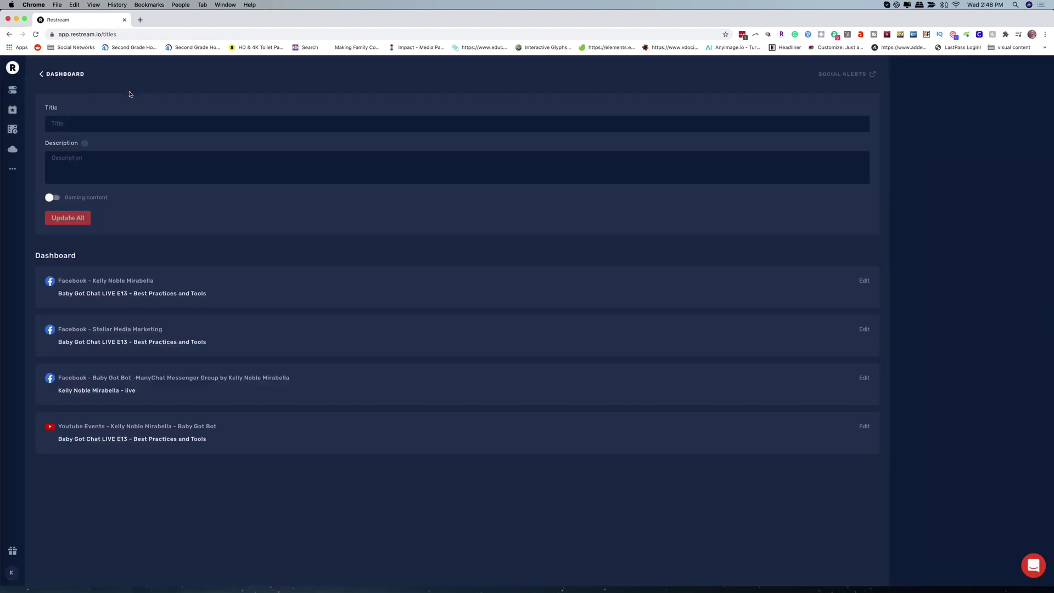
Set the title 'Kelly is going live' and description 'J' on all destinations, then return to Destinations
click(115, 122)
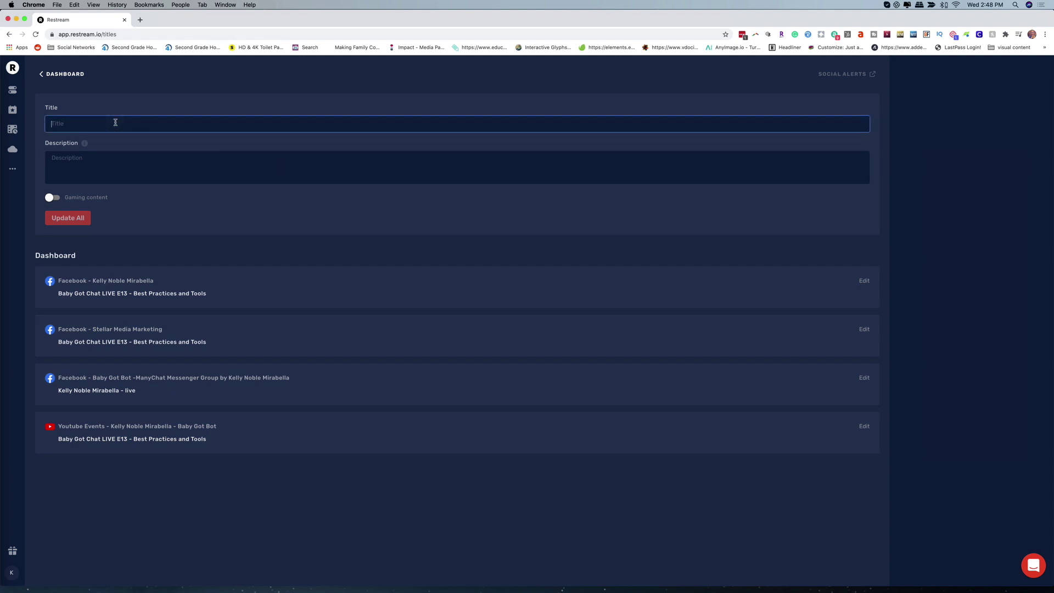
text(Kelly)
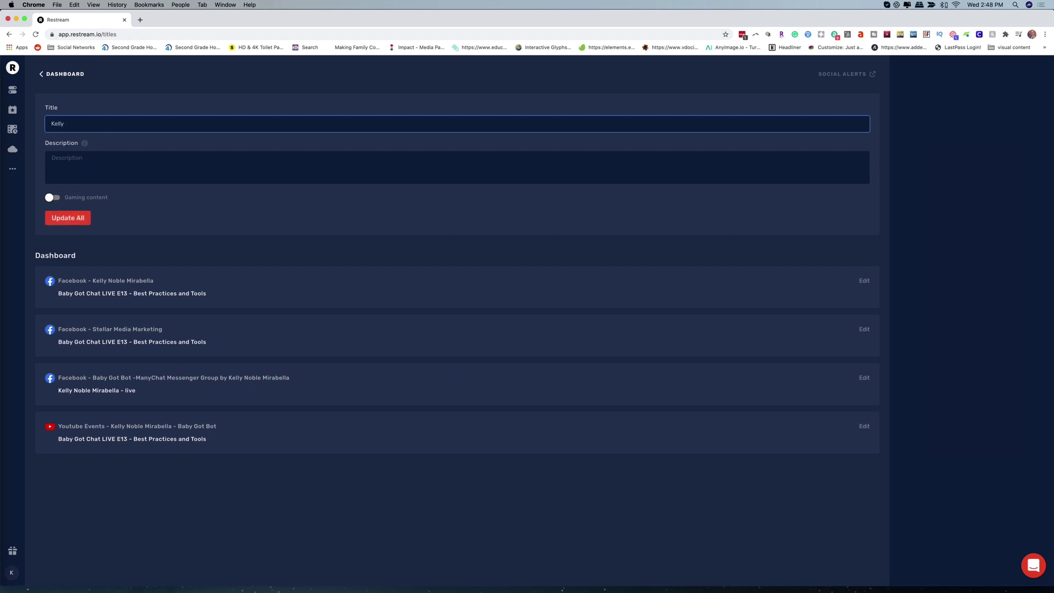
text( is going live)
click(102, 160)
text(Join me now!)
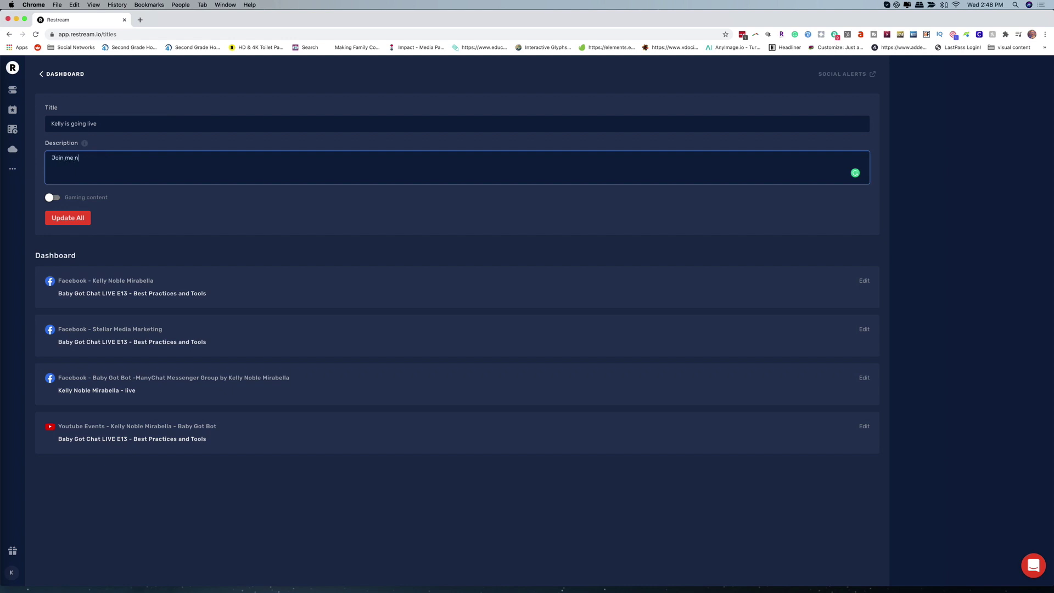
click(69, 218)
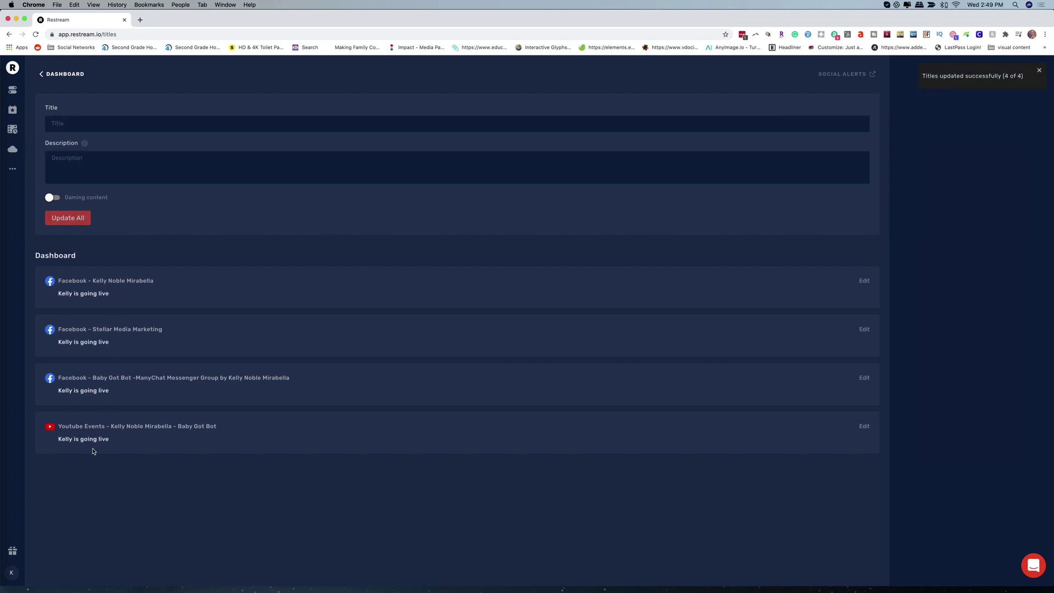
click(42, 76)
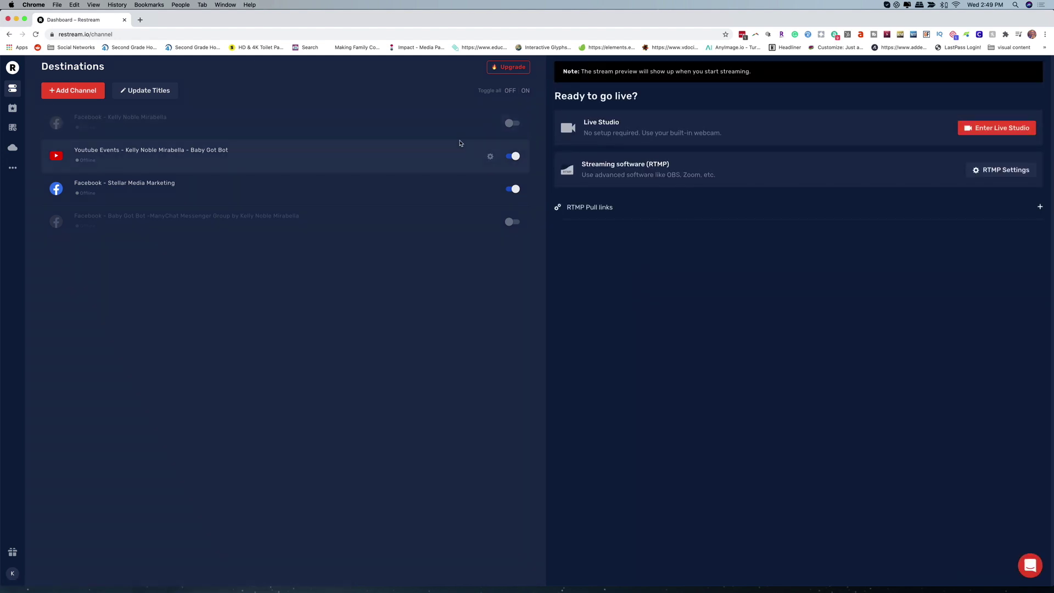
Enter the Live Studio from the Restream dashboard
drag(583, 163, 699, 169)
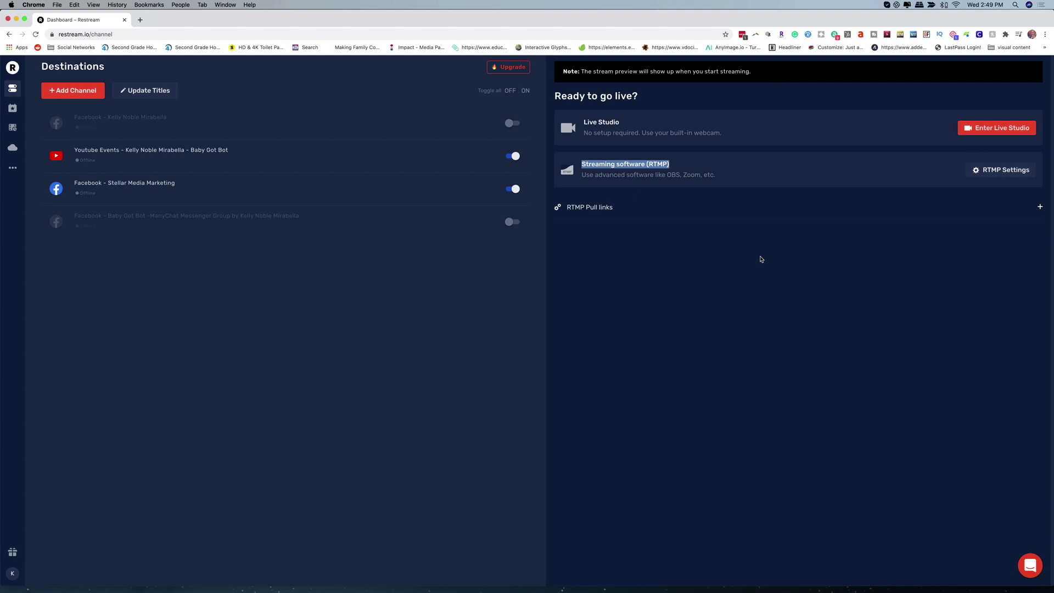
click(994, 128)
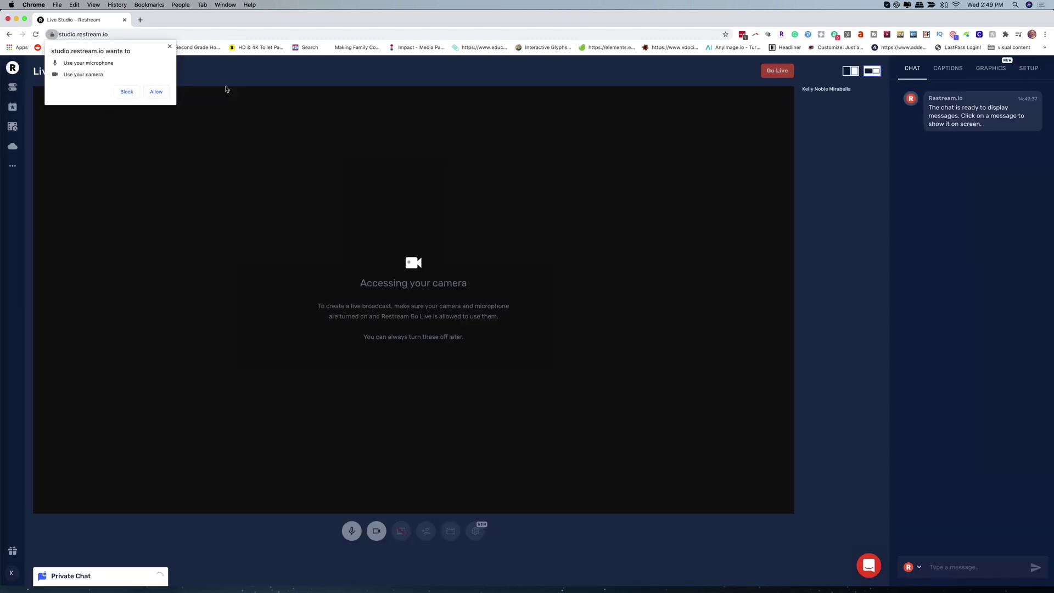
Grant camera and microphone access and select the FaceTime HD Camera as video input
click(157, 92)
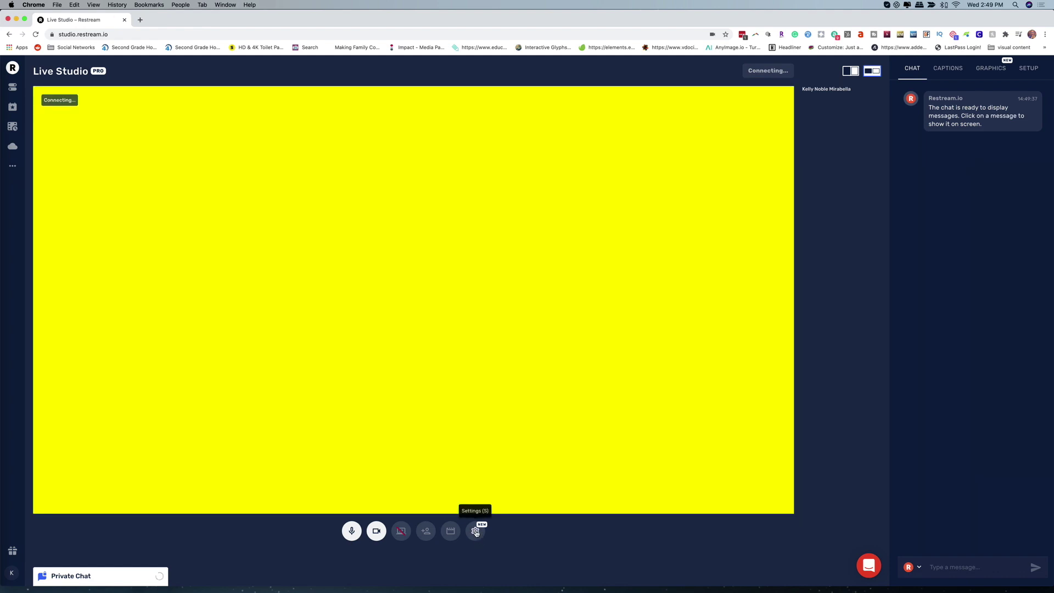
click(475, 531)
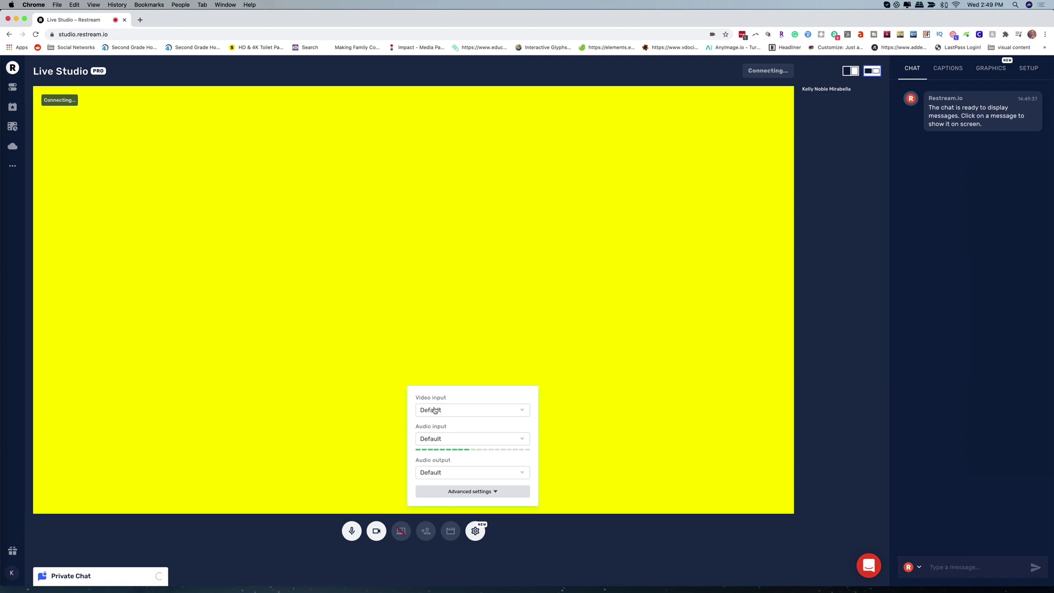
click(481, 526)
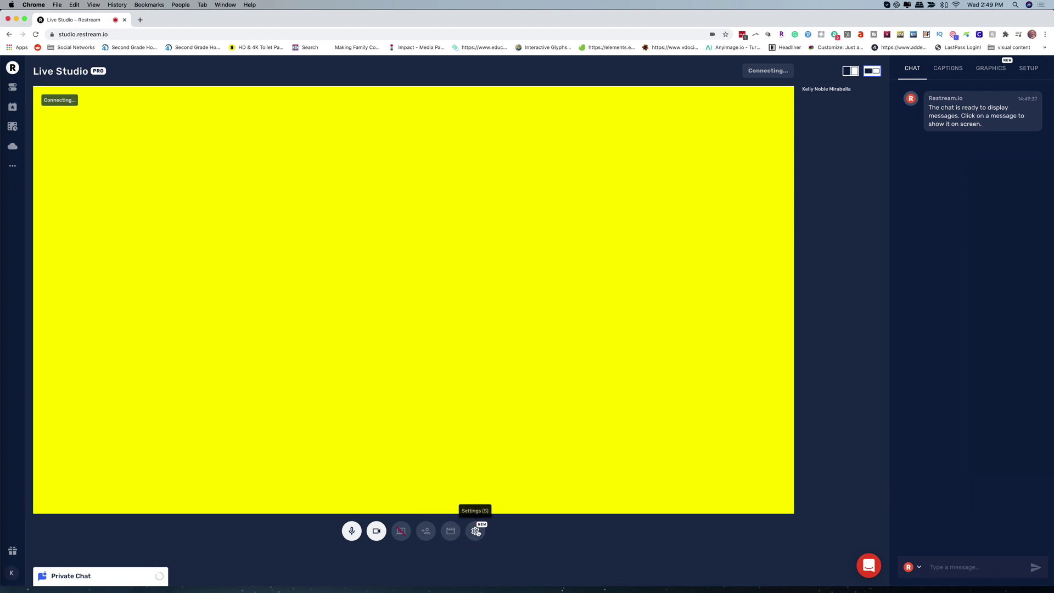
click(476, 531)
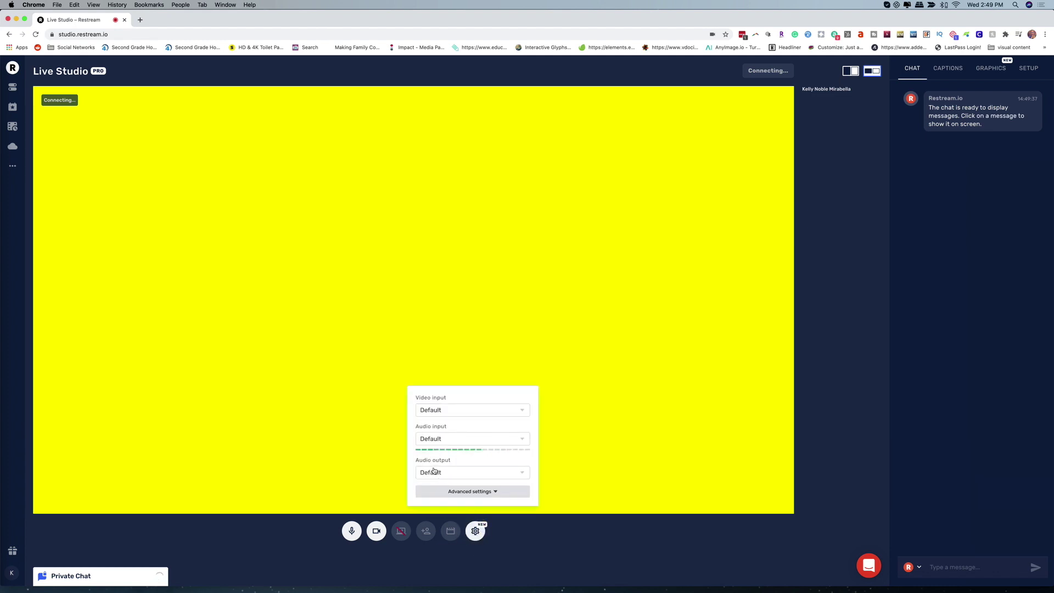
click(434, 409)
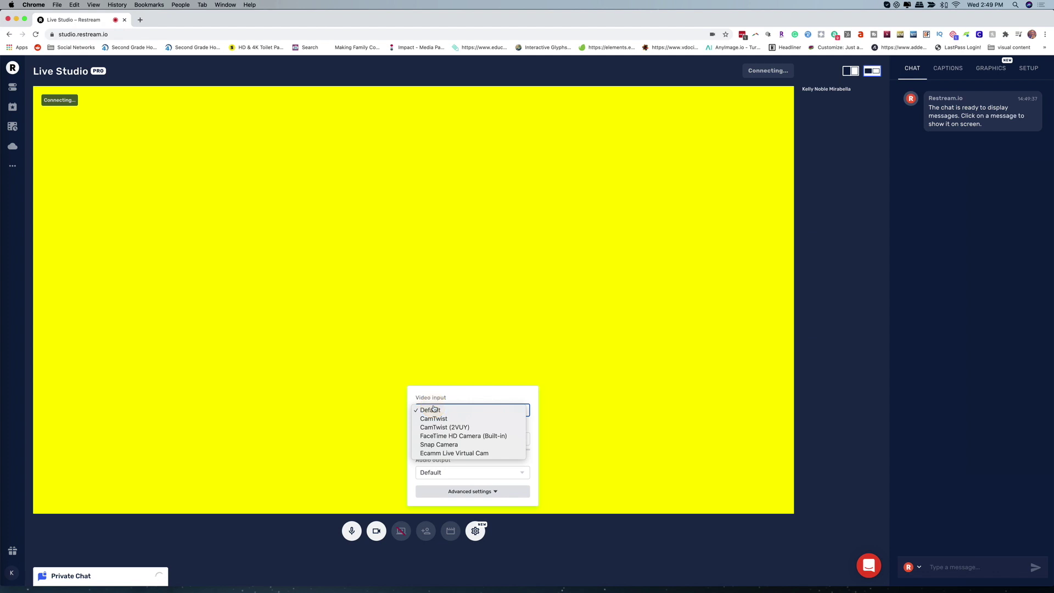
click(466, 437)
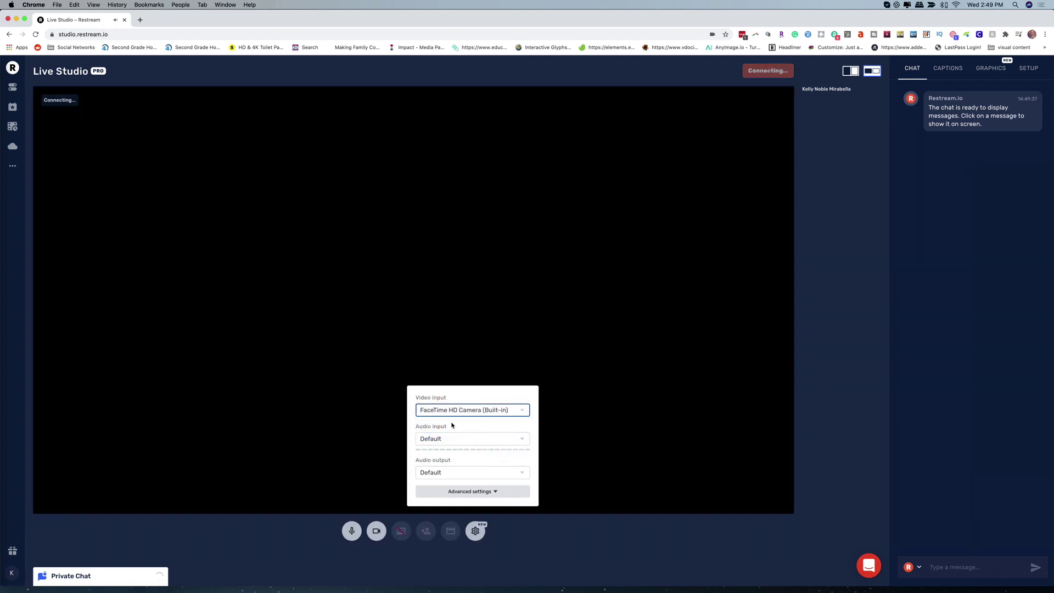
click(454, 412)
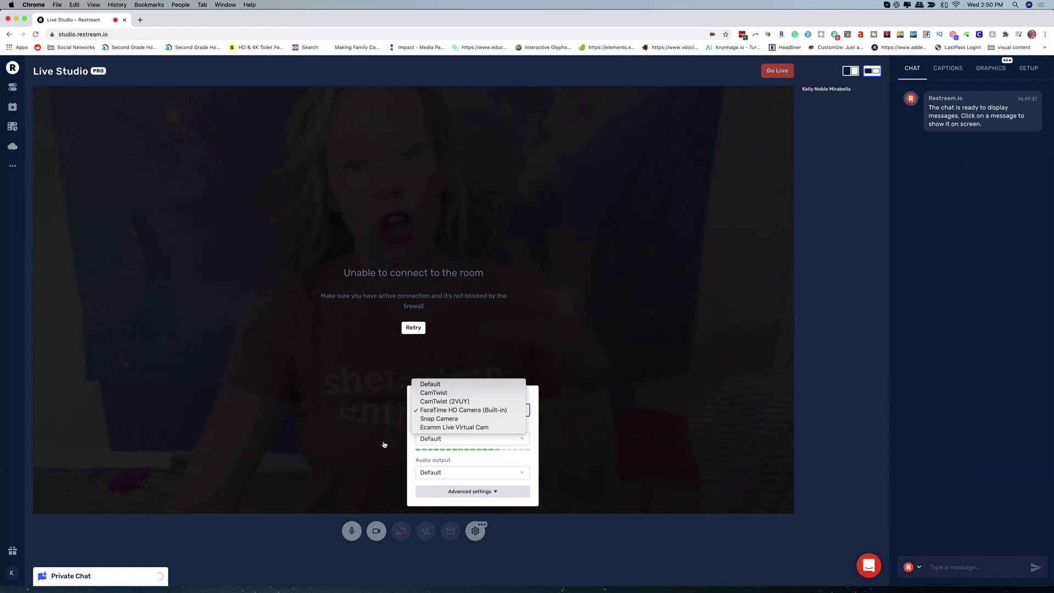
click(432, 411)
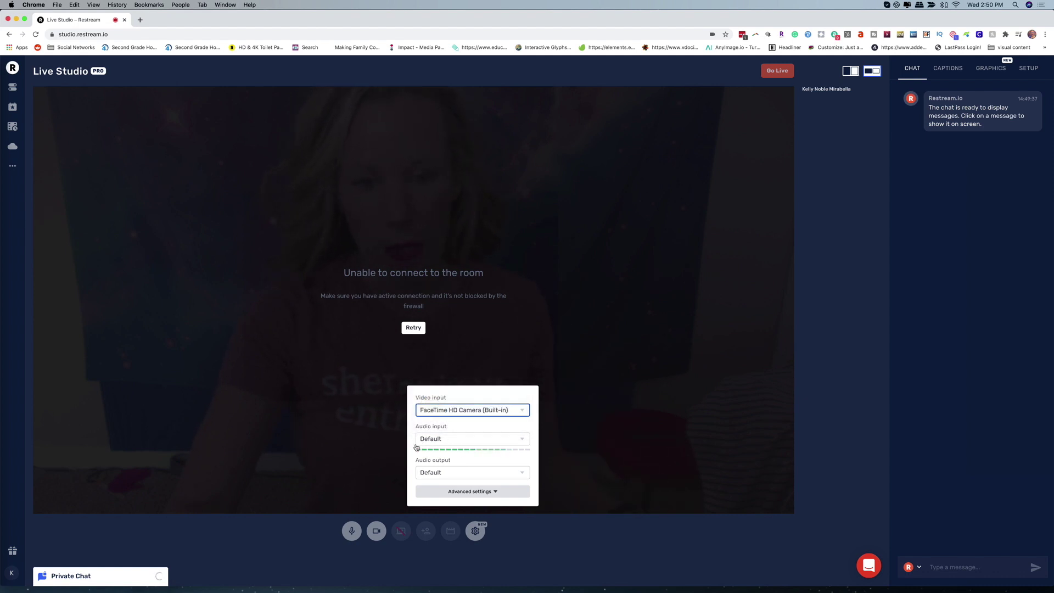
Keep Default as the audio input, close device settings and reconnect to the studio room
click(445, 439)
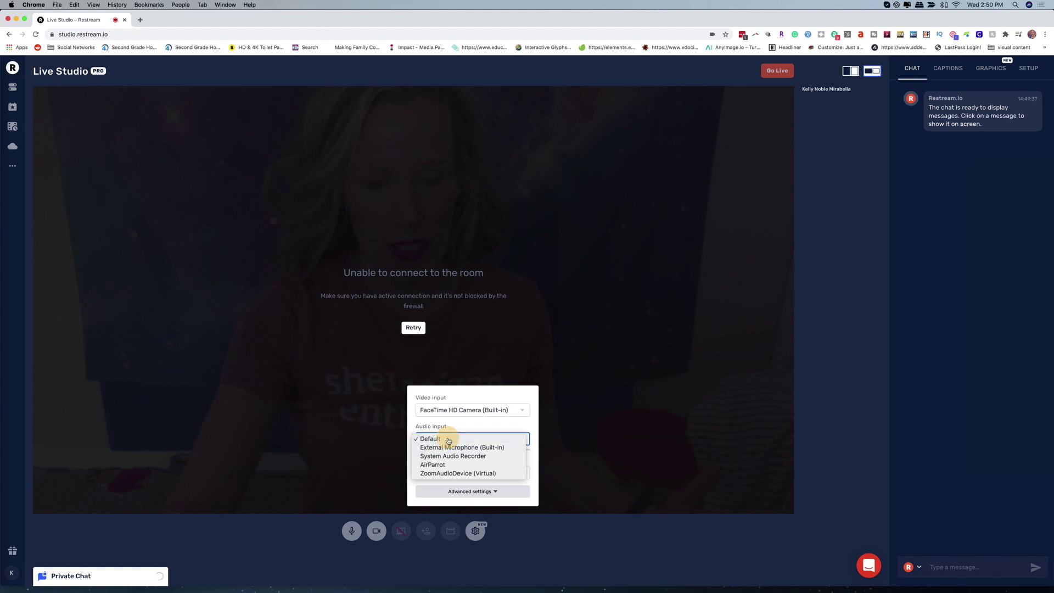
click(449, 440)
click(449, 491)
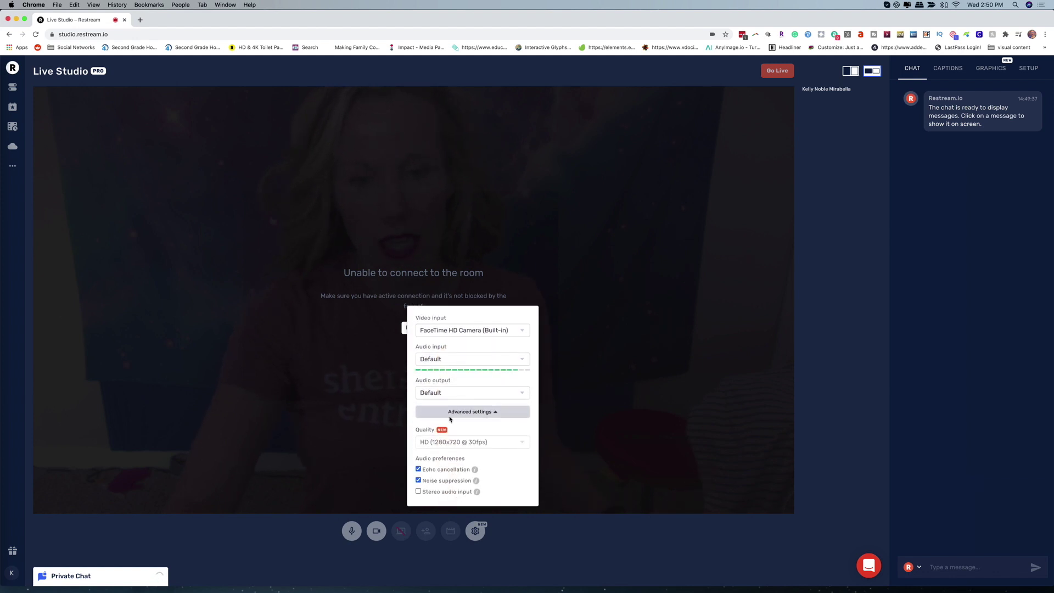
click(483, 441)
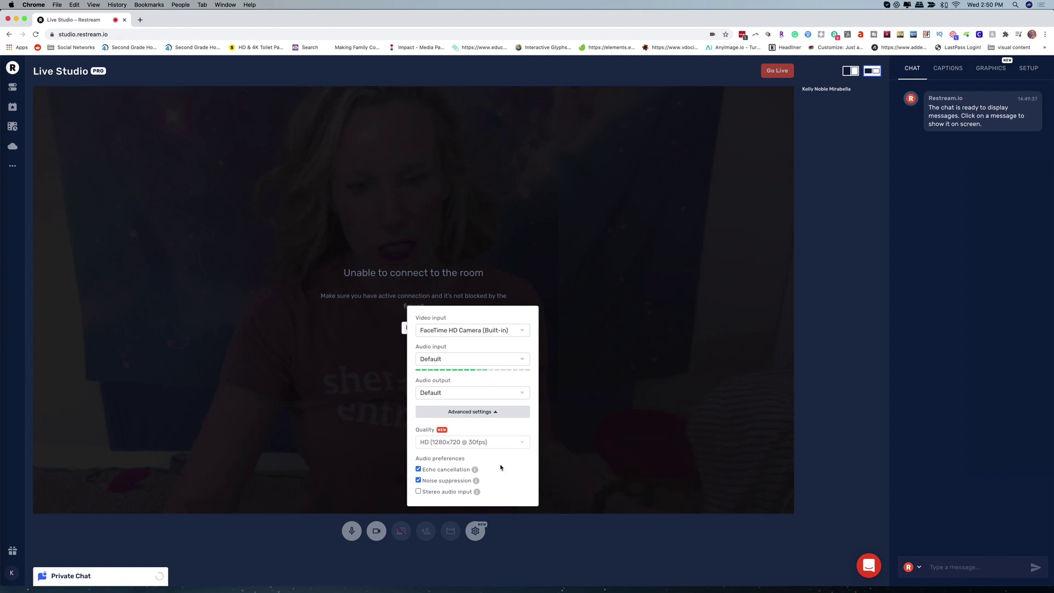
click(571, 528)
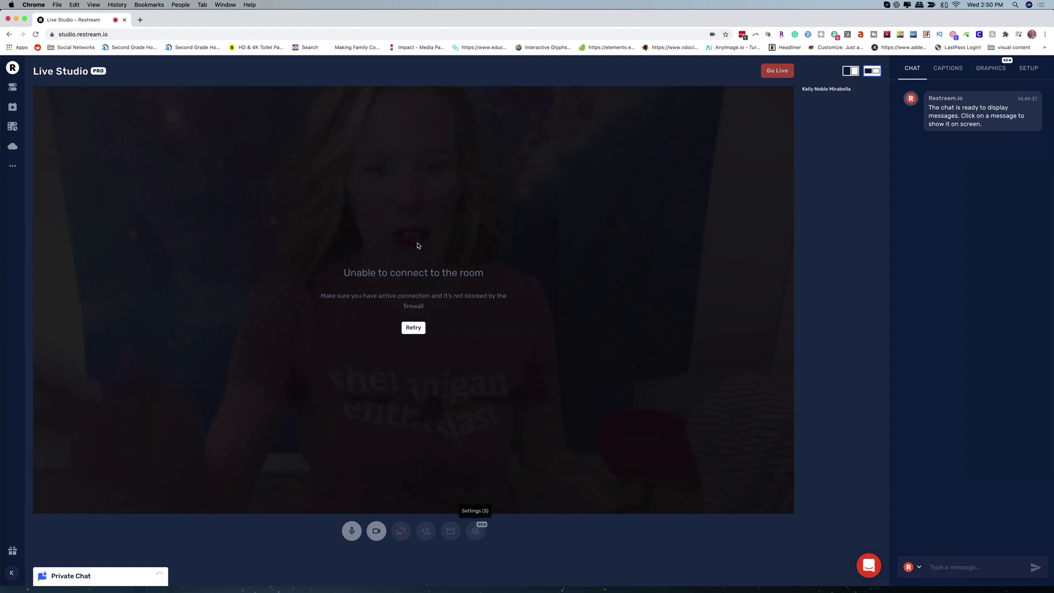
click(413, 327)
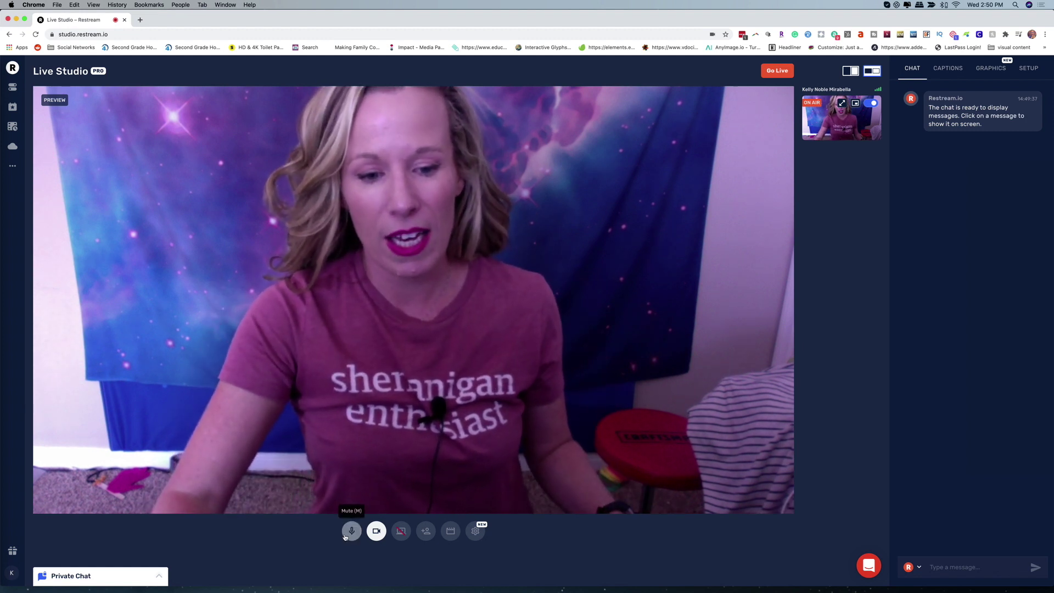
Turn the camera off and back on, then open the captions list
click(377, 535)
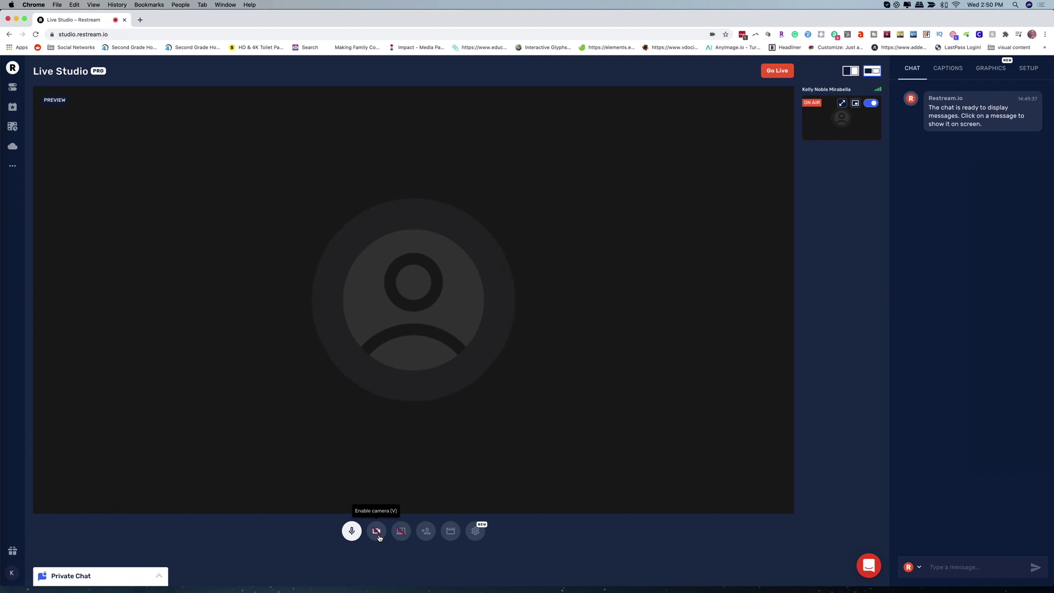
click(377, 535)
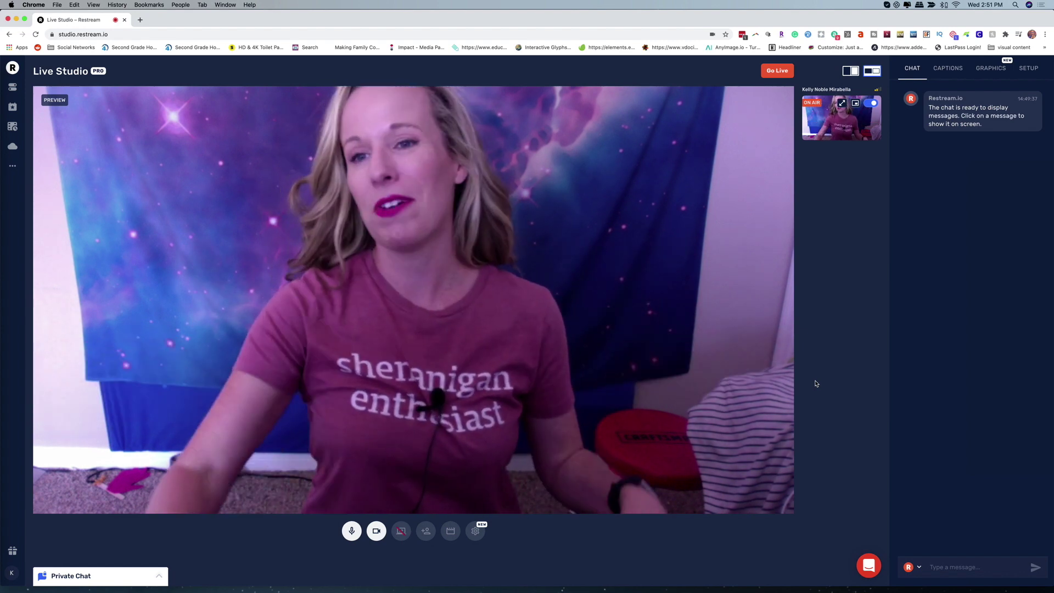
click(949, 71)
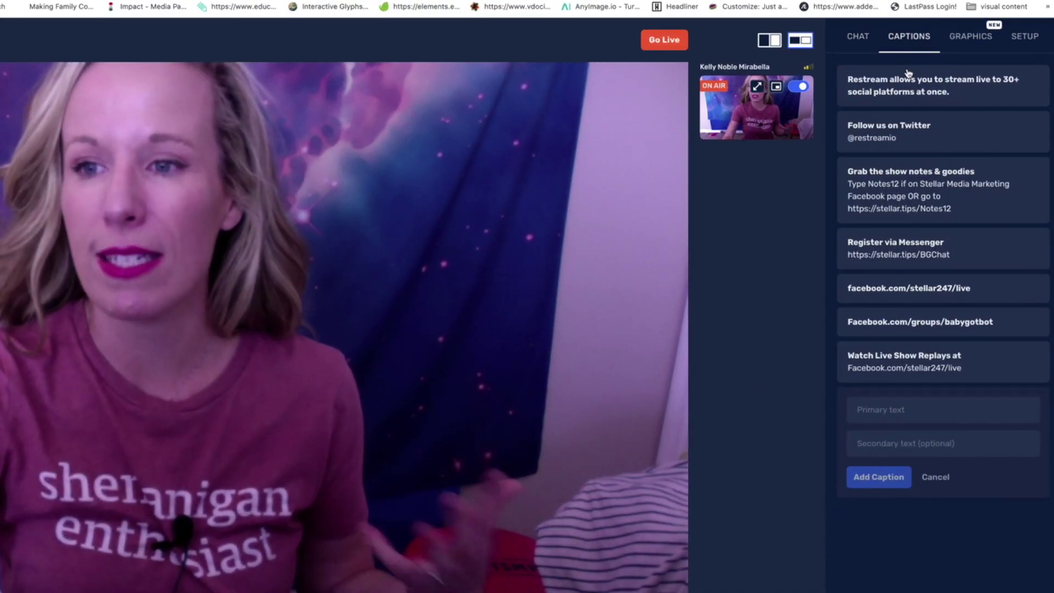
Show the facebook.com/stellar247/live caption, then replace it with the Register via Messenger caption
click(881, 413)
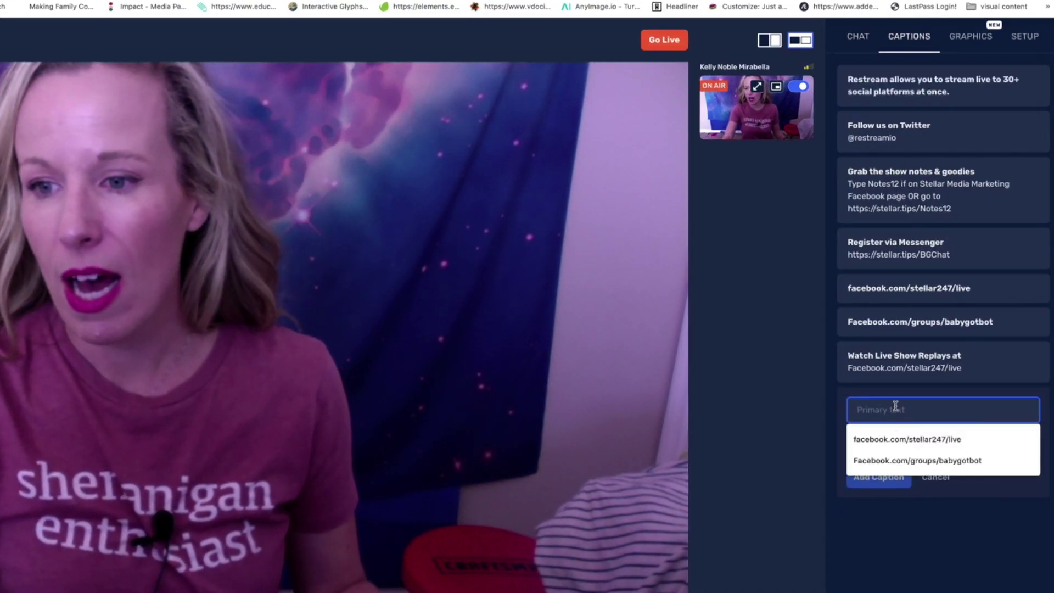
mouse_move(910, 289)
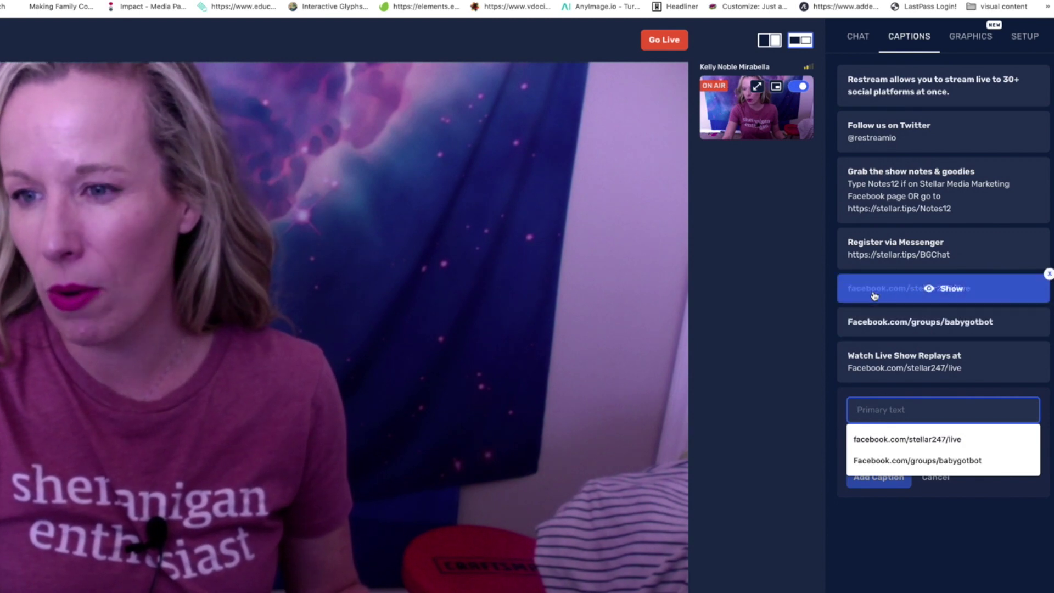
click(950, 289)
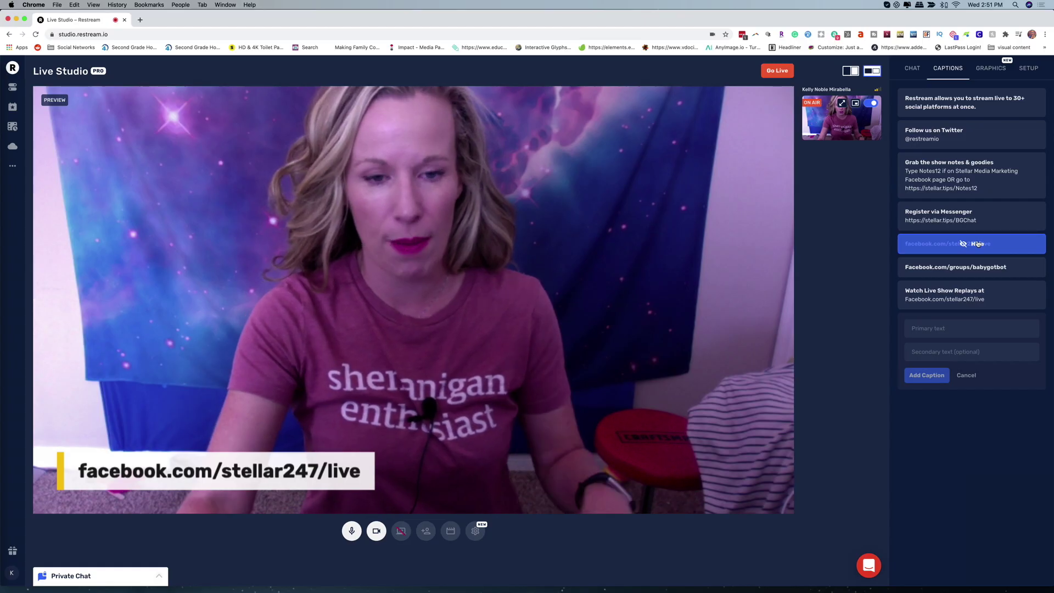
click(963, 216)
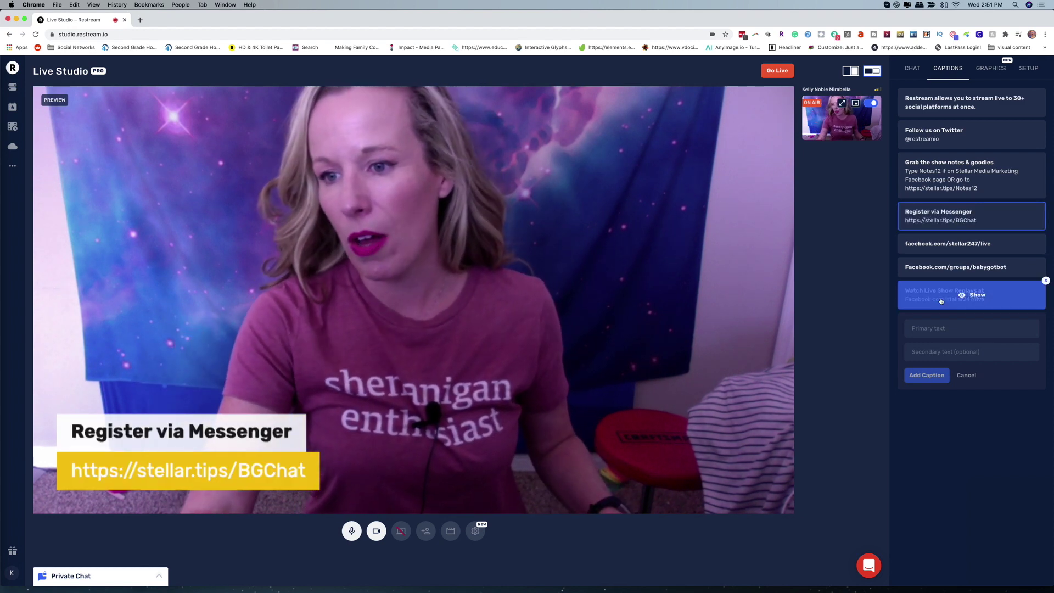
click(989, 69)
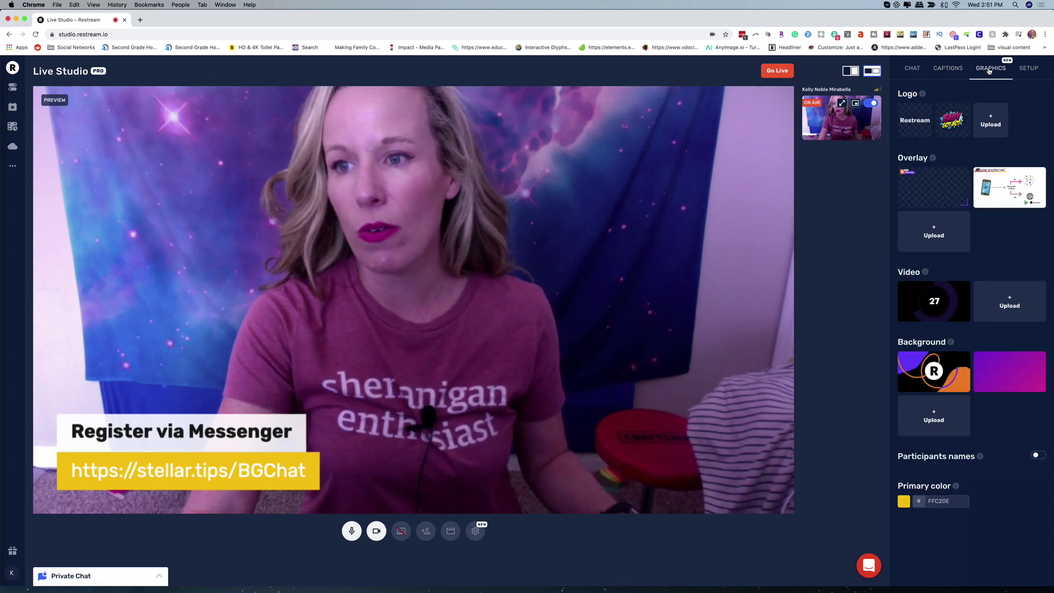
Try the Baby Got Bot and Restream logos and the first overlay, and hide the caption
click(950, 127)
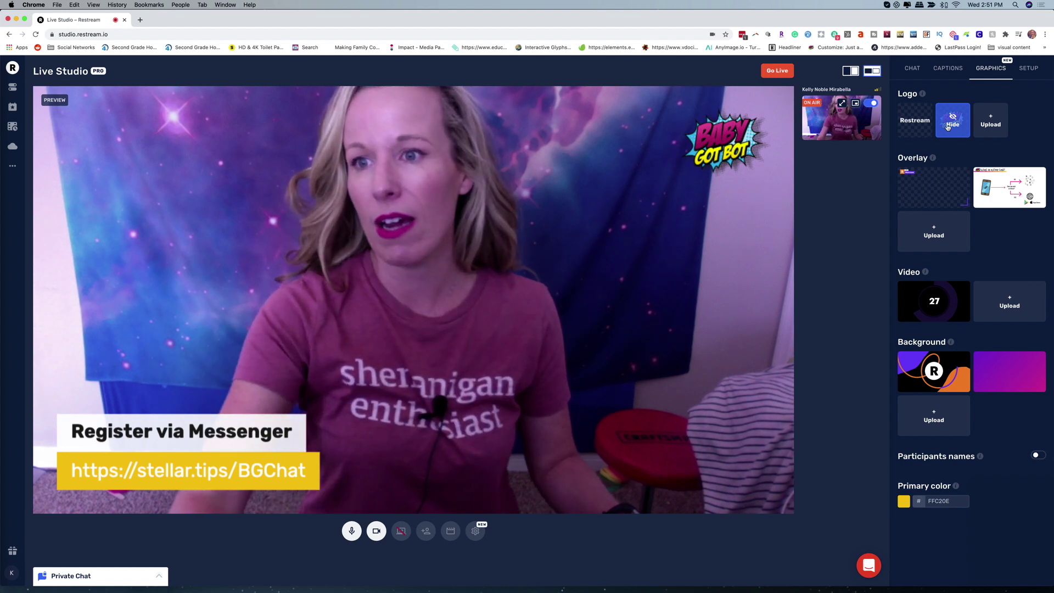
click(923, 126)
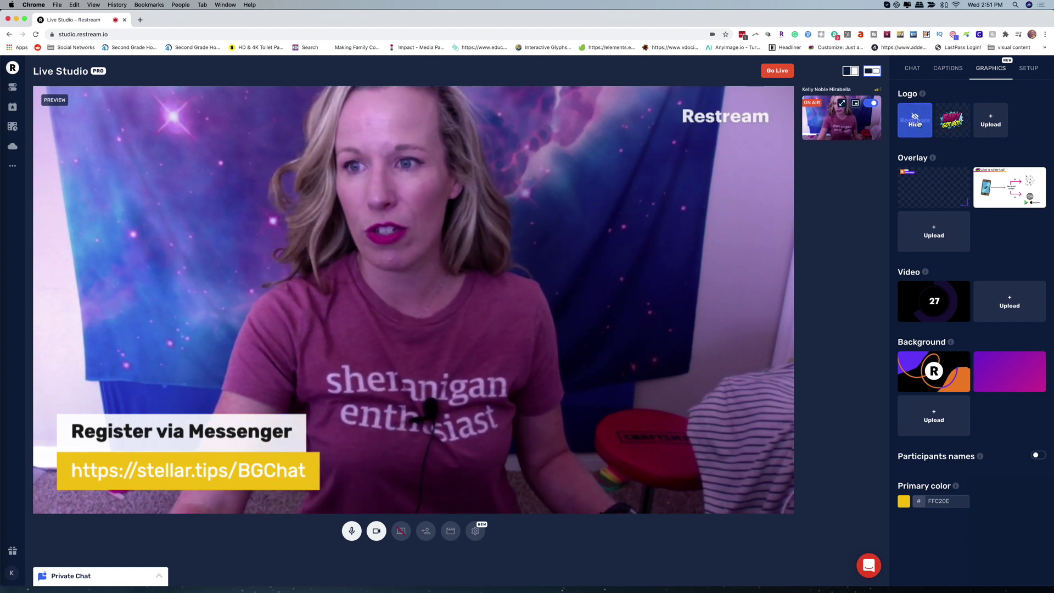
click(927, 187)
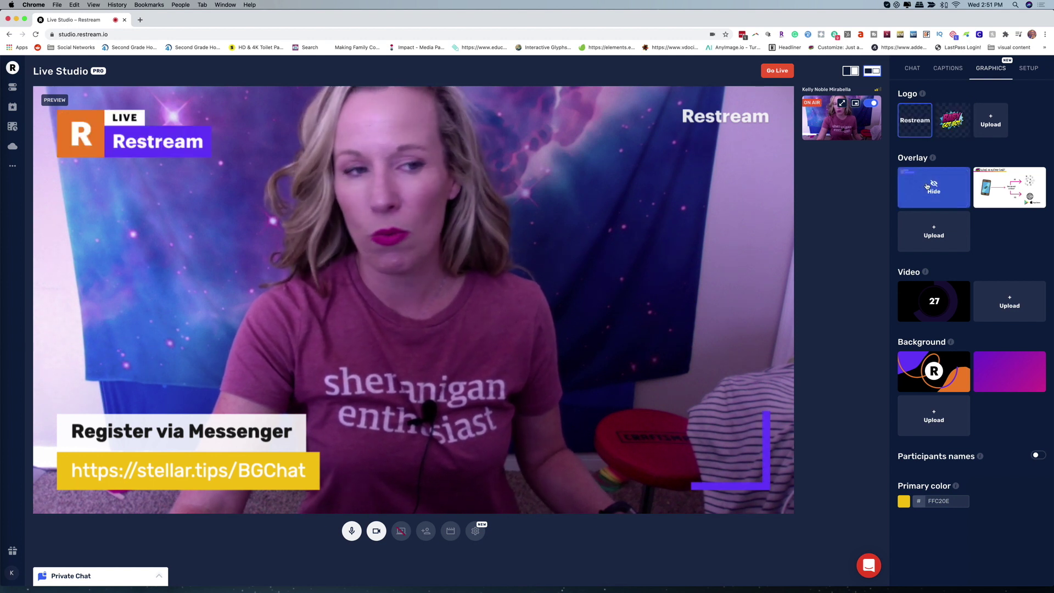
click(947, 68)
click(961, 211)
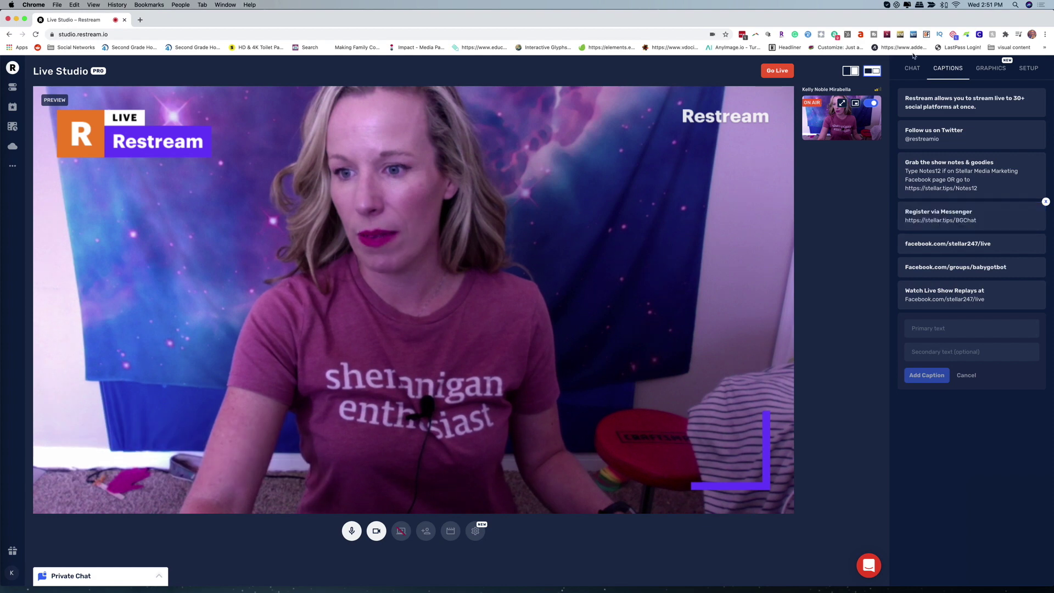
Remove the Restream logo and overlay from the stream and apply the purple background
click(989, 70)
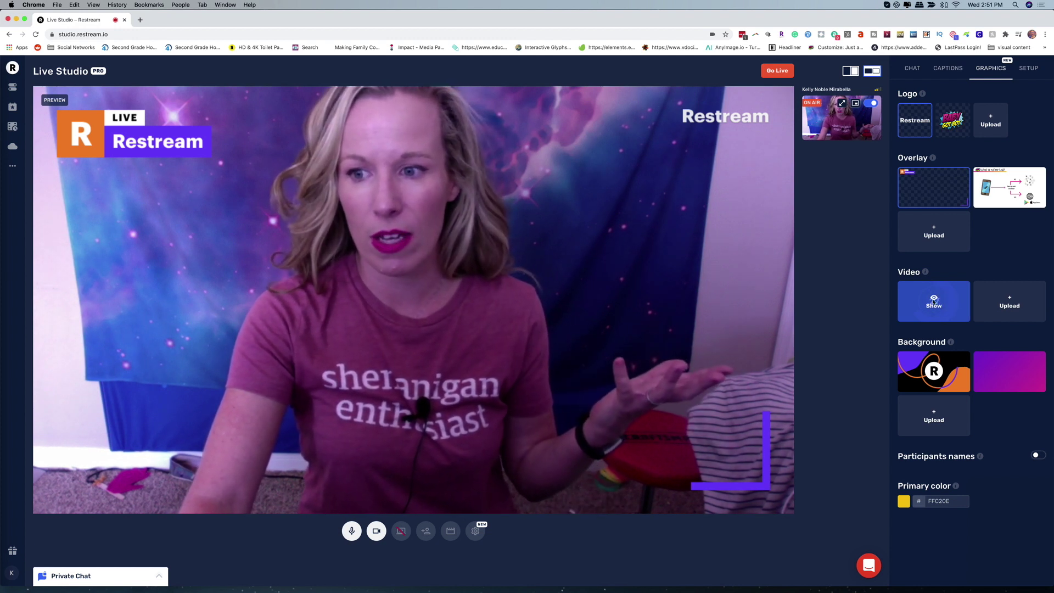
click(915, 126)
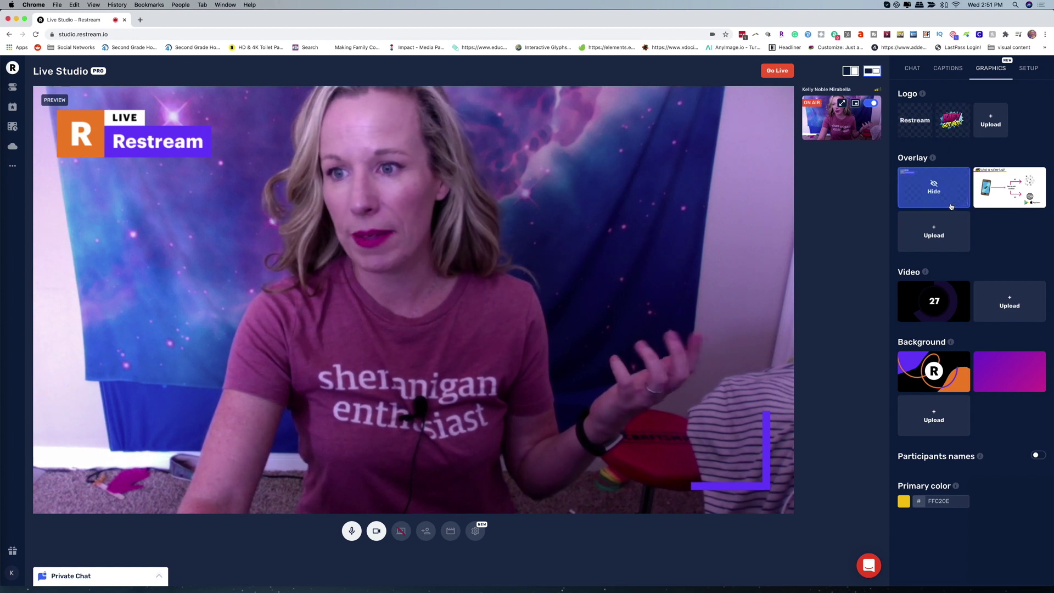
click(934, 187)
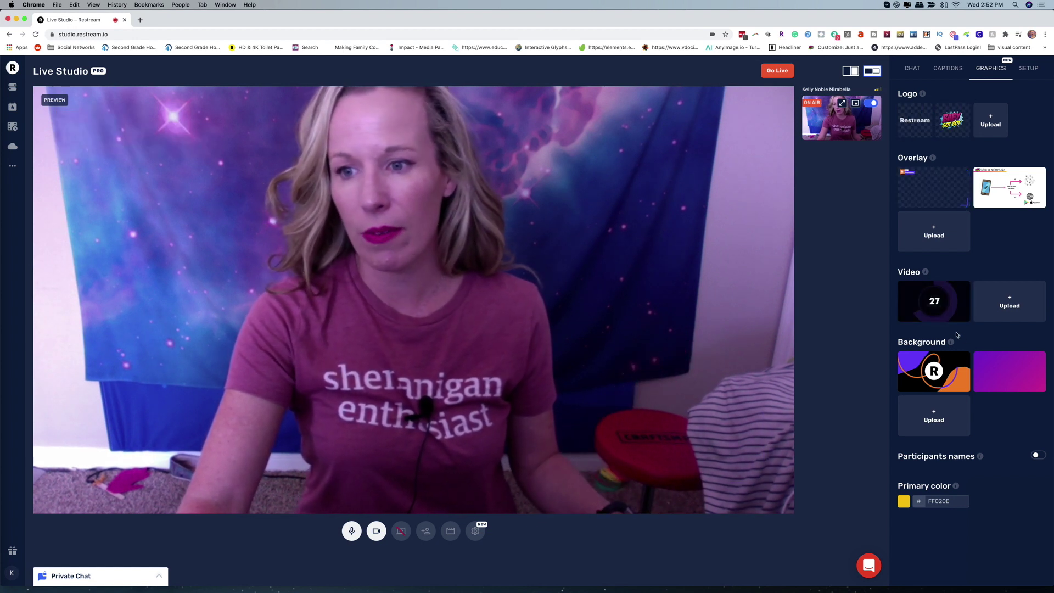
click(1001, 376)
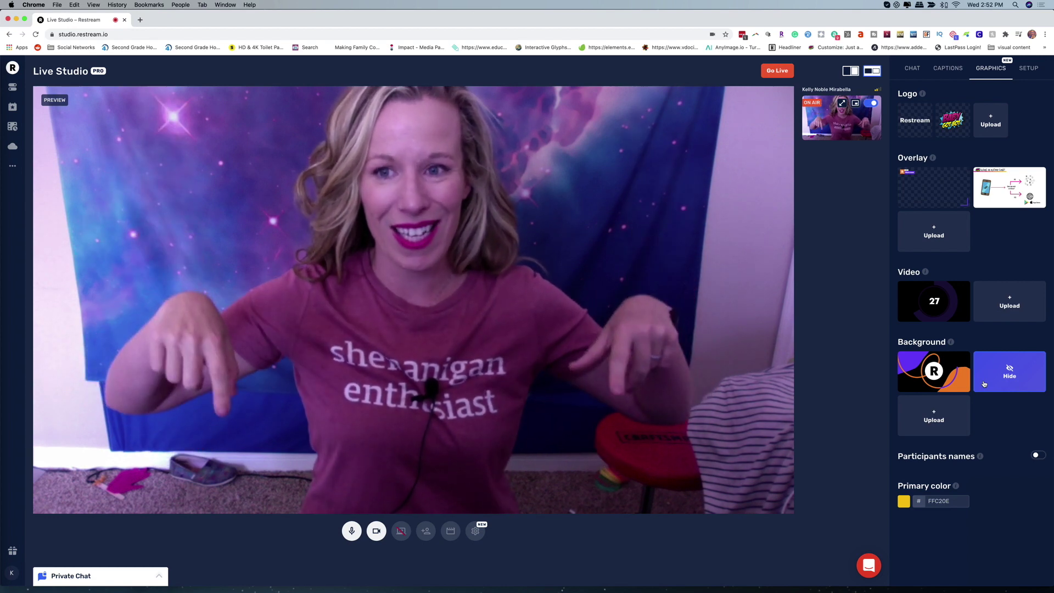
Play the countdown video and try side-by-side, inset, webcam-removed and spotlight layouts
click(943, 301)
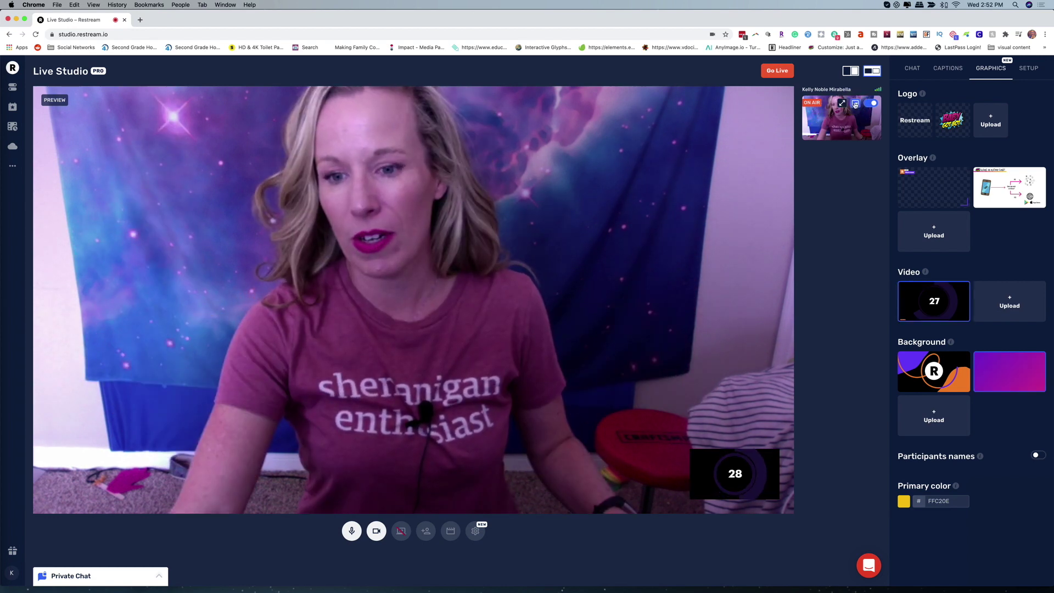
click(855, 103)
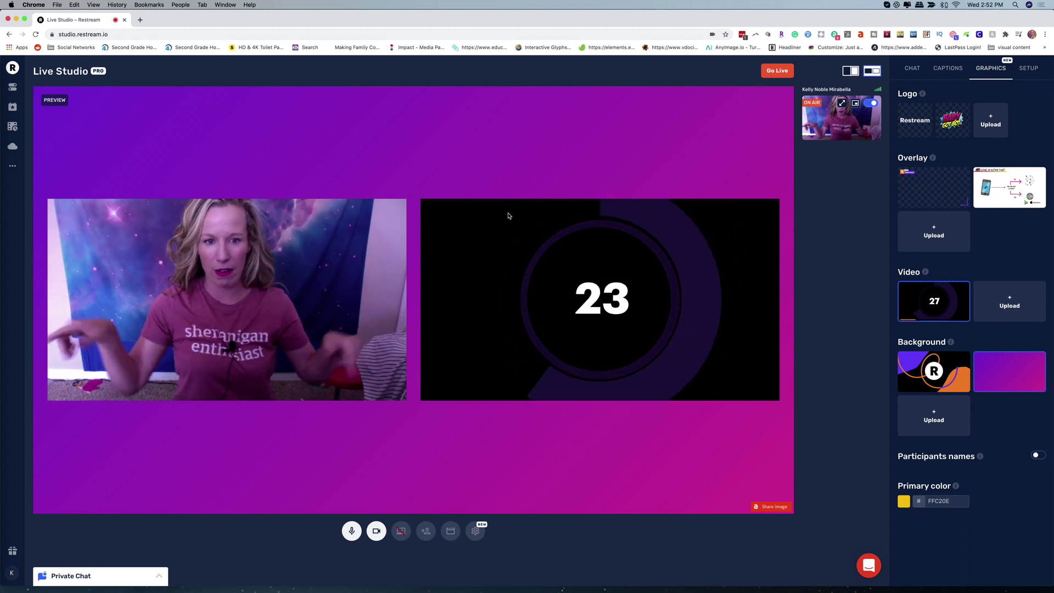
click(855, 103)
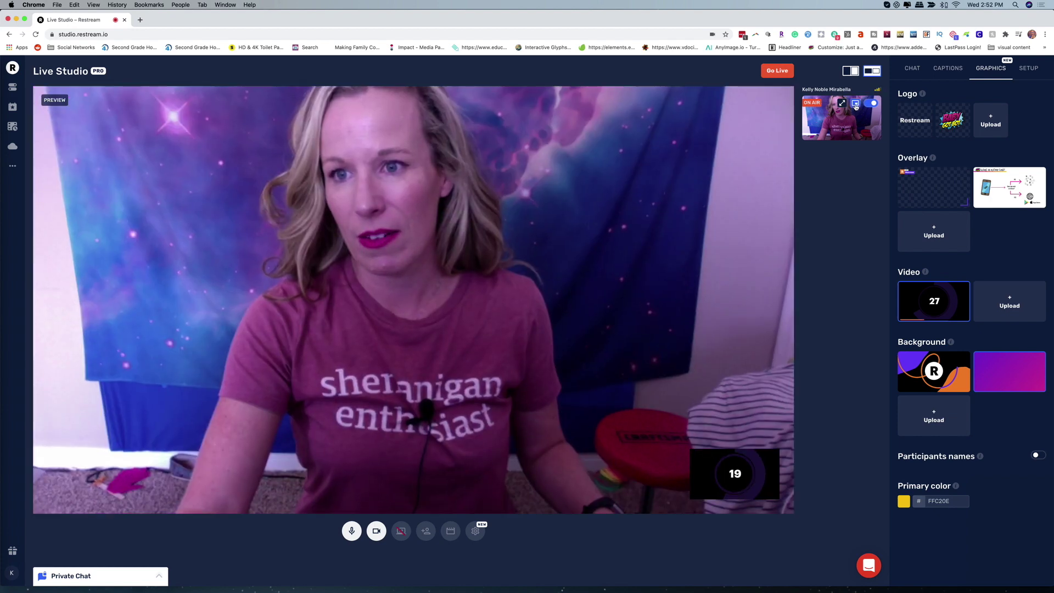
click(855, 105)
click(869, 104)
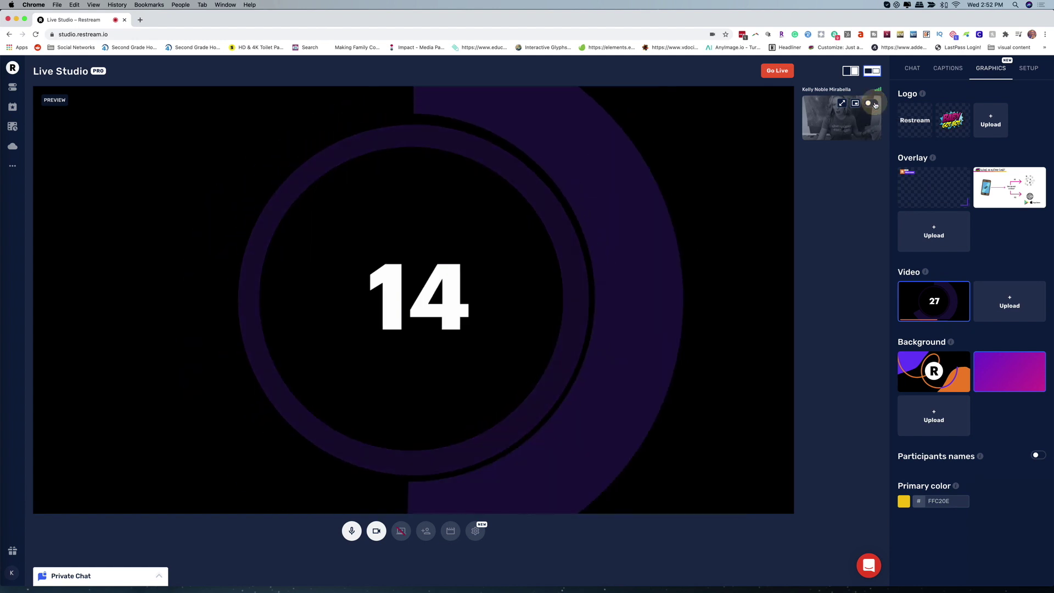
click(872, 104)
click(856, 104)
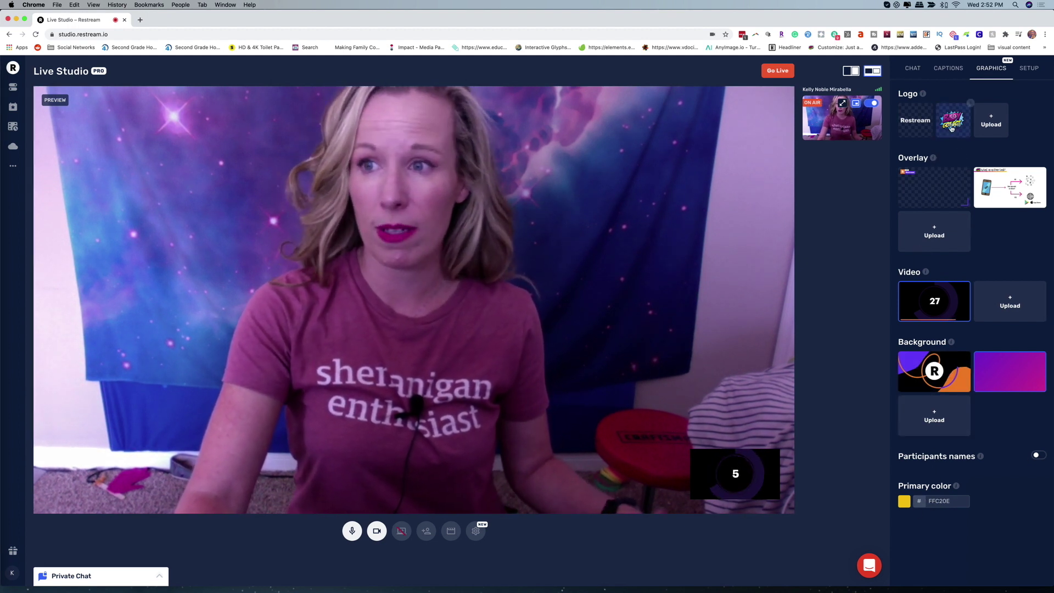
click(1025, 74)
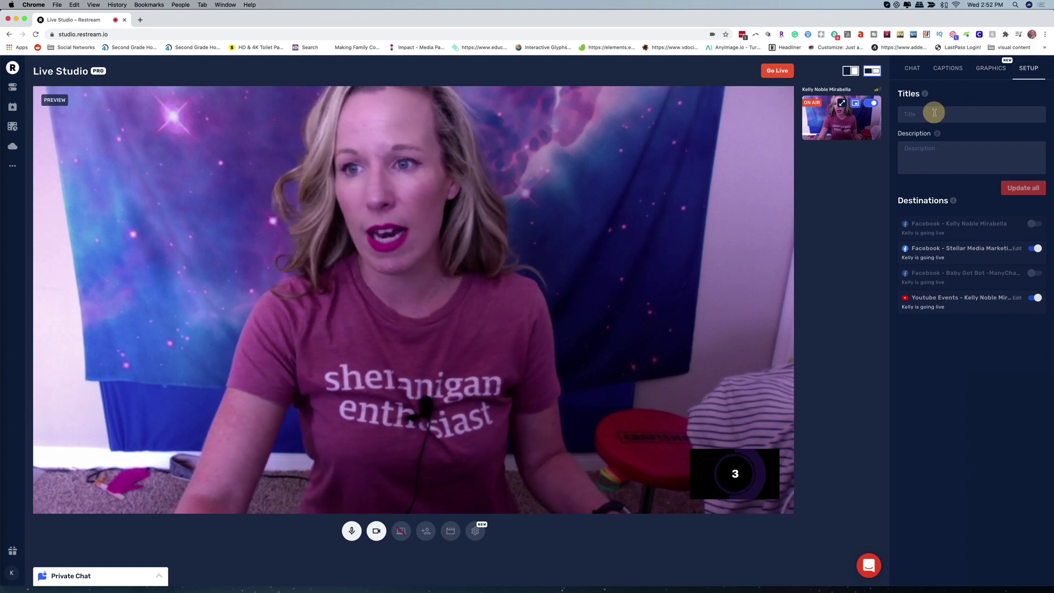
Enable streaming to the first Facebook destination from the setup panel
click(934, 112)
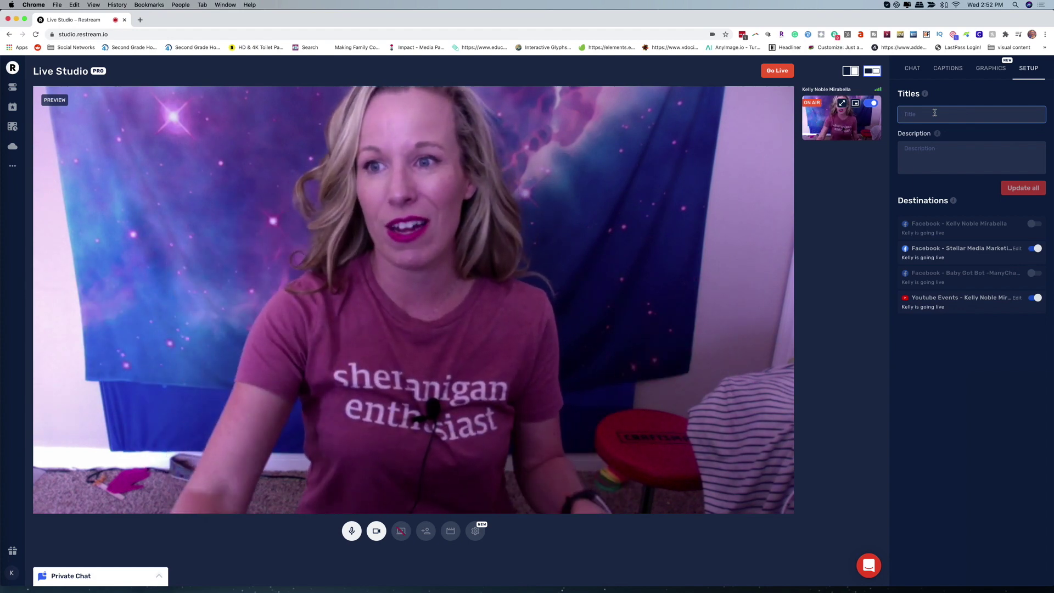
click(1037, 226)
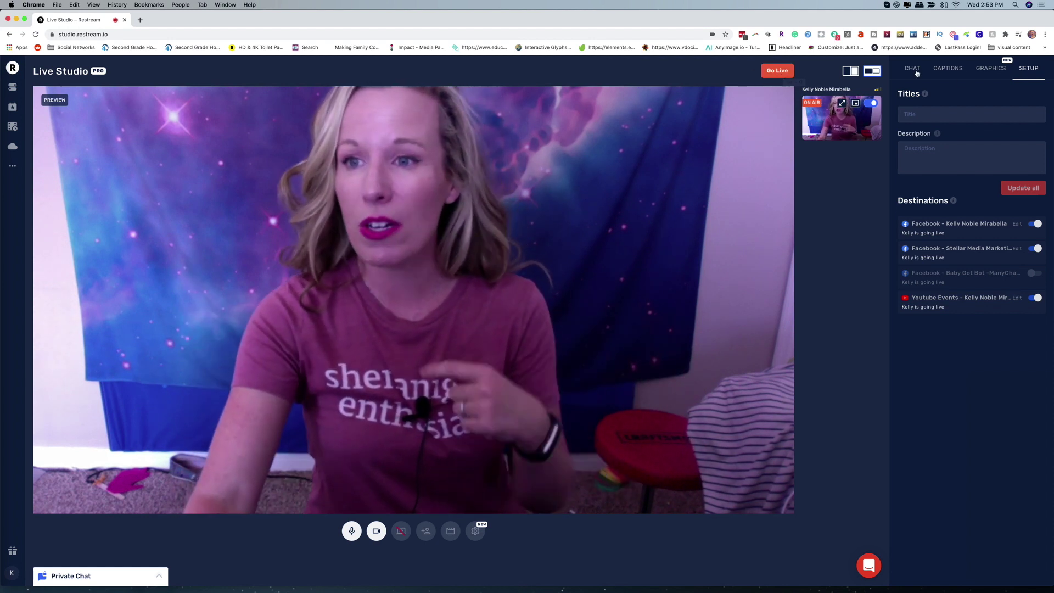
Display the Restream.io chat message on the stream, then hide it again
click(915, 72)
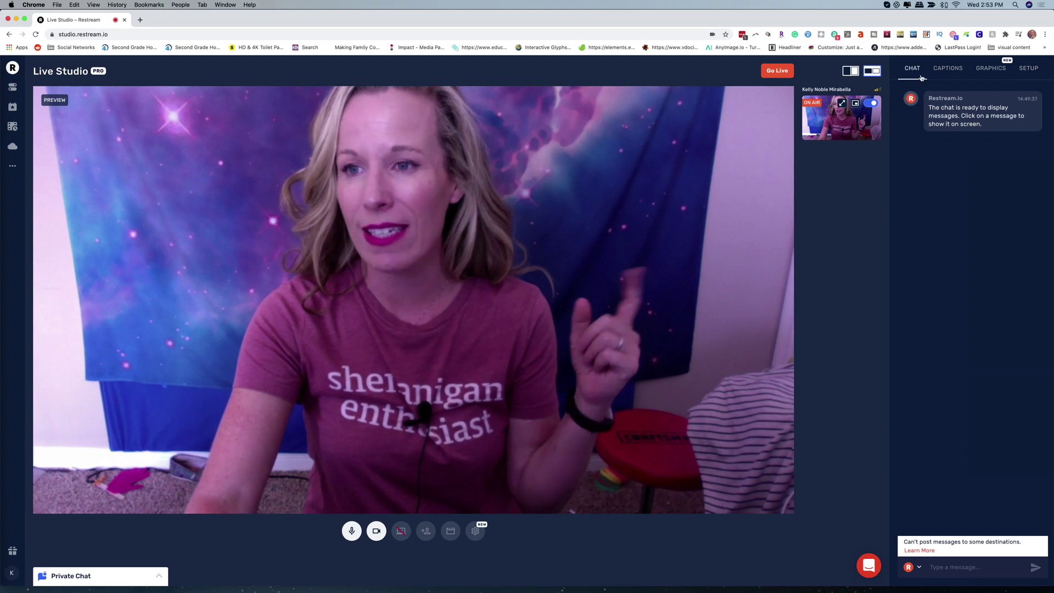
mouse_move(949, 124)
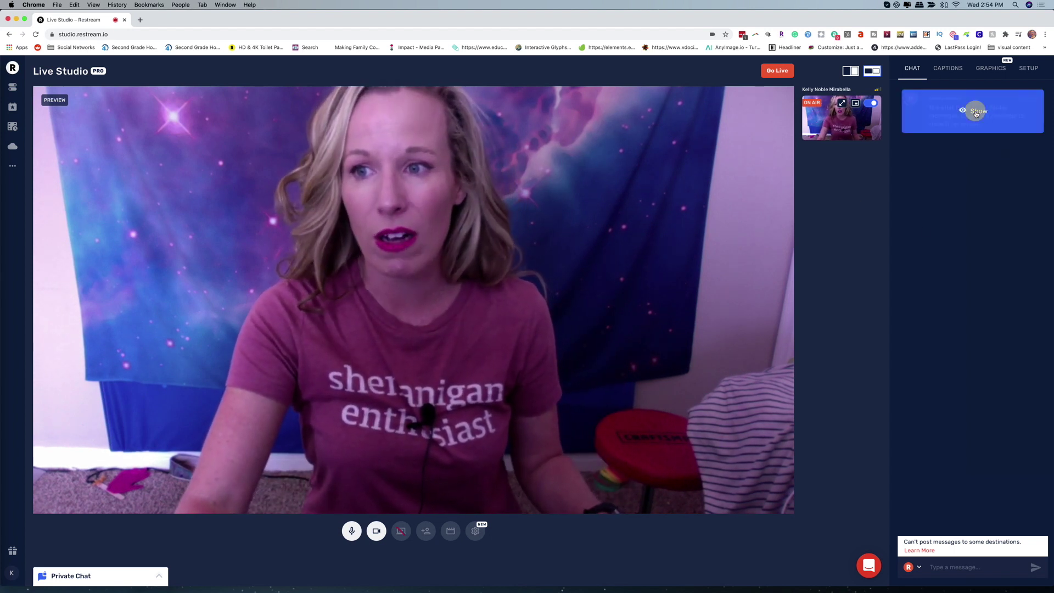
click(976, 113)
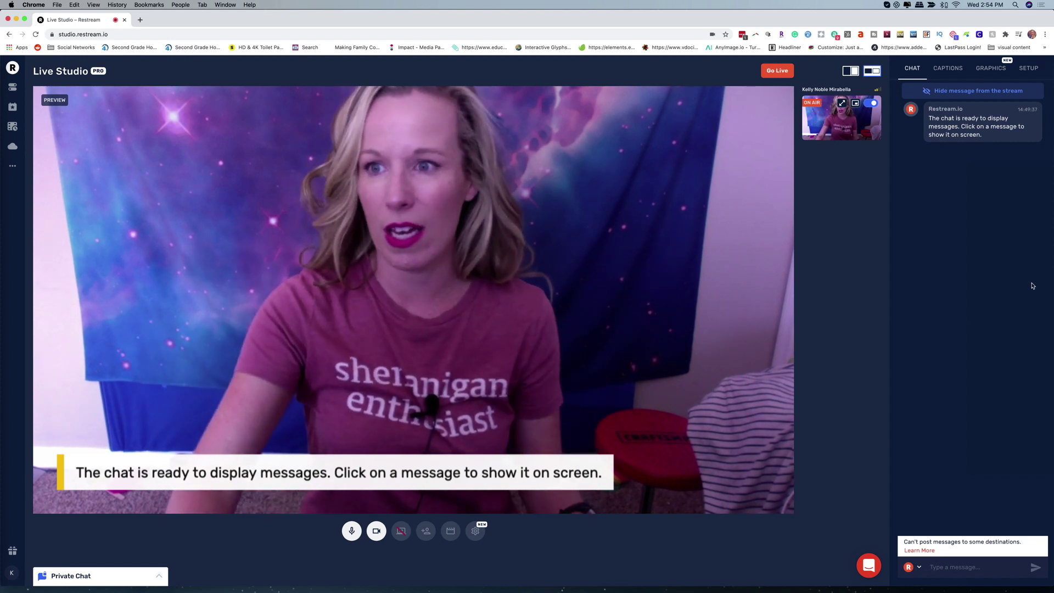
click(955, 91)
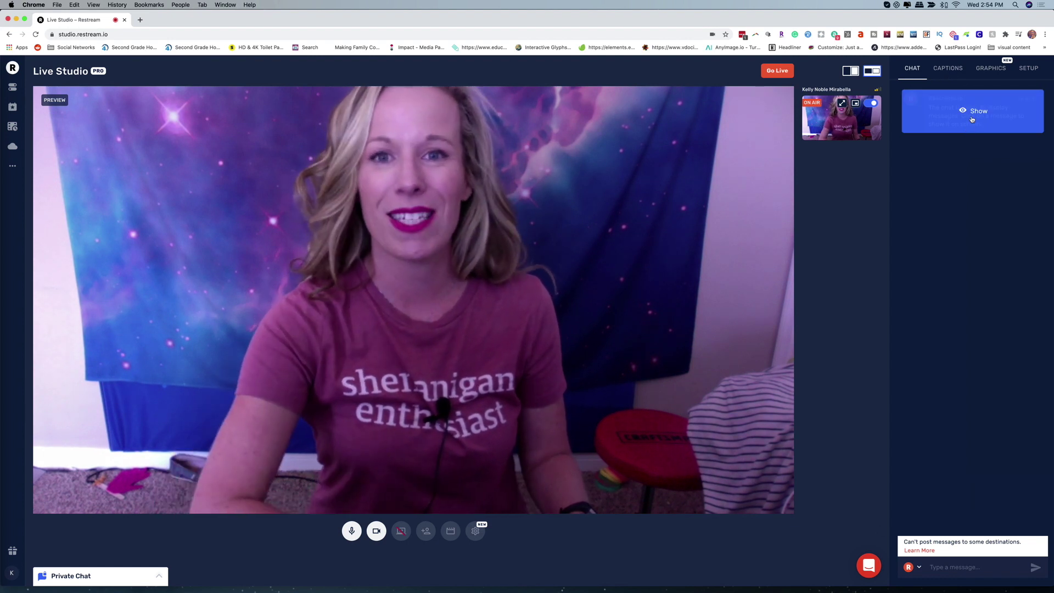